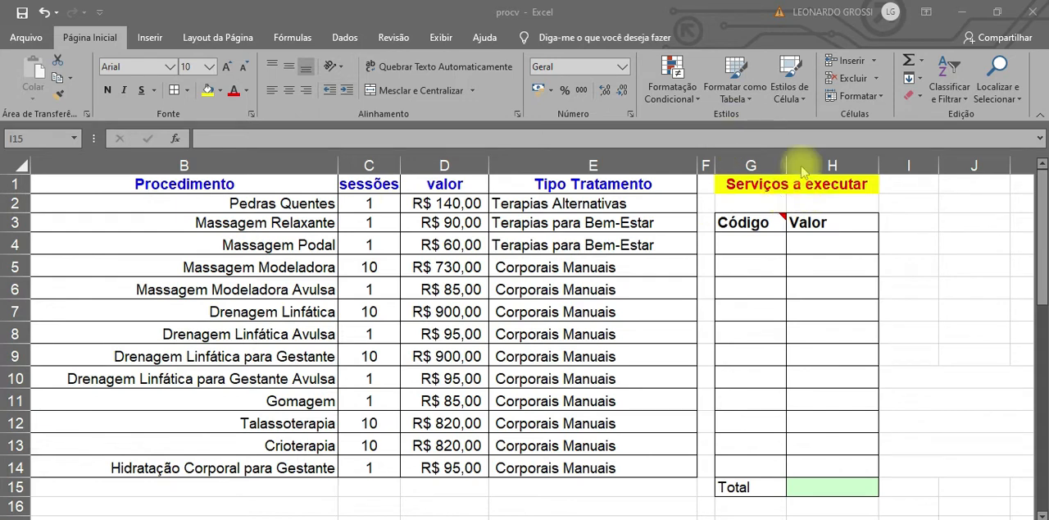
{"action": "left_click", "coordinate": [820, 519]}
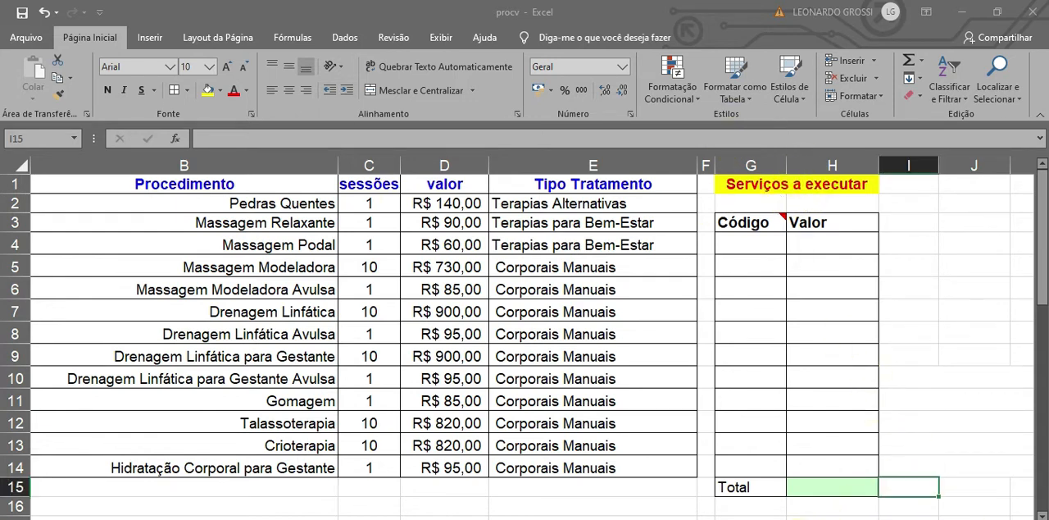
{"action": "scroll", "coordinate": [712, 516], "scroll_direction": "left", "scroll_amount": 1}
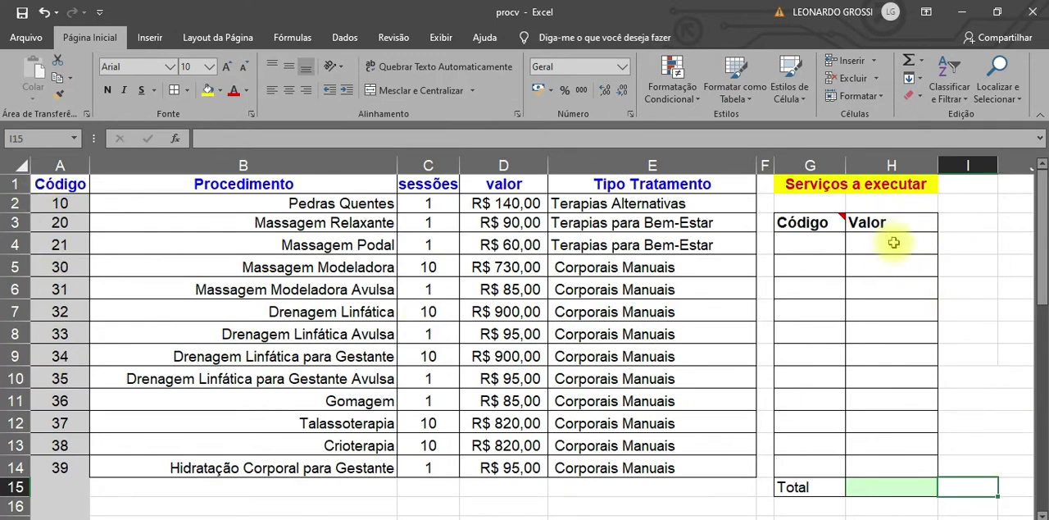
{"action": "left_click", "coordinate": [879, 490]}
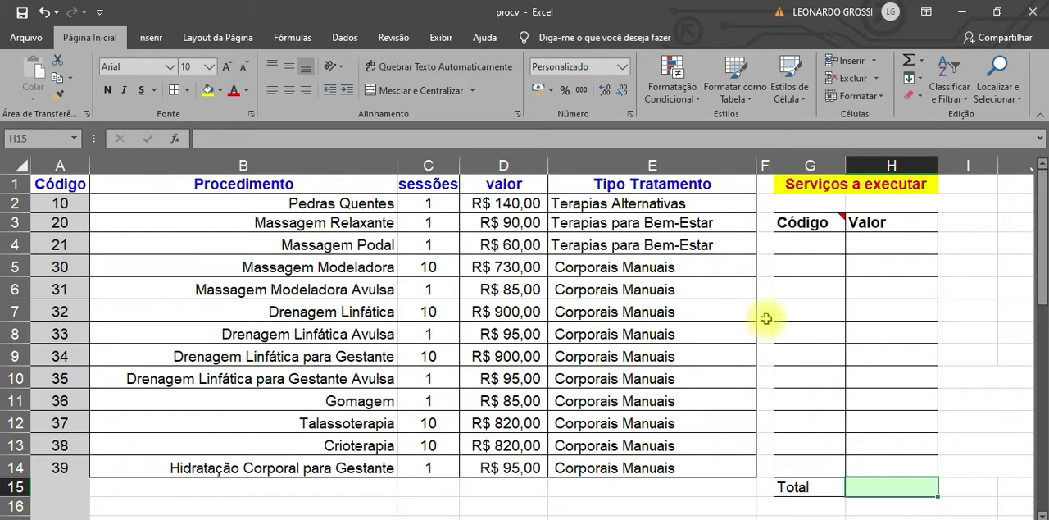
{"action": "left_click", "coordinate": [808, 245]}
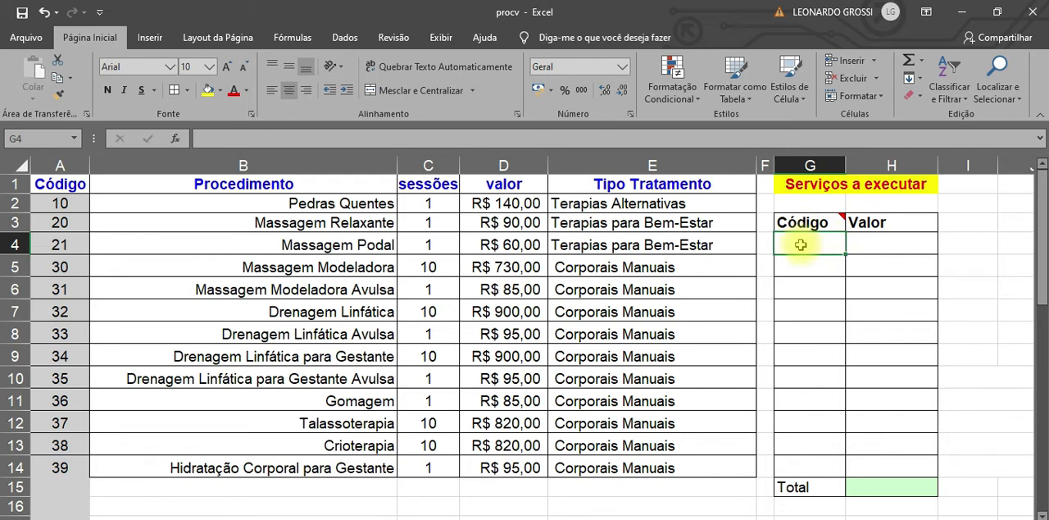
Step: Begin a formula in cell H4, the first Valor cell of the services table, and magnify the screen to 200%
{"action": "left_click", "coordinate": [888, 246]}
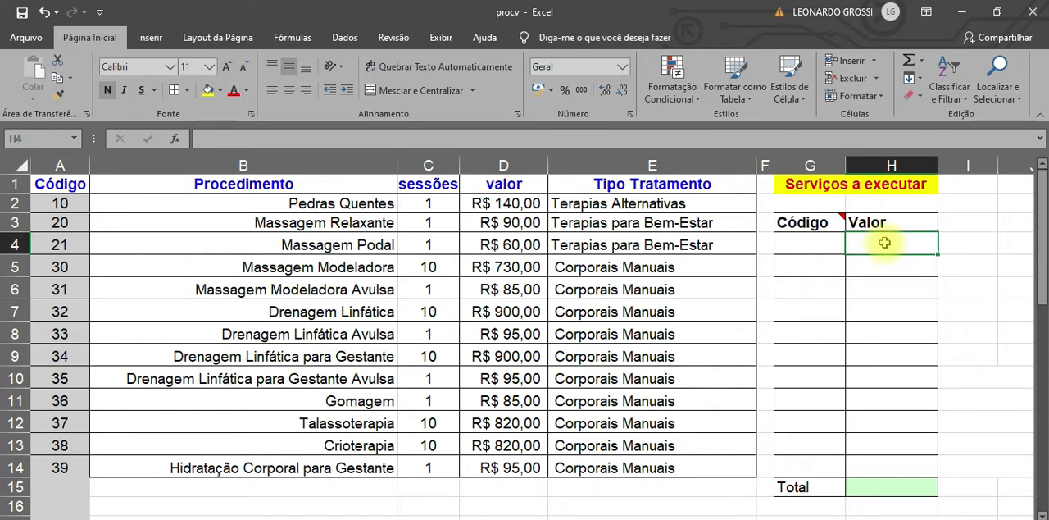
{"action": "type", "text": "="}
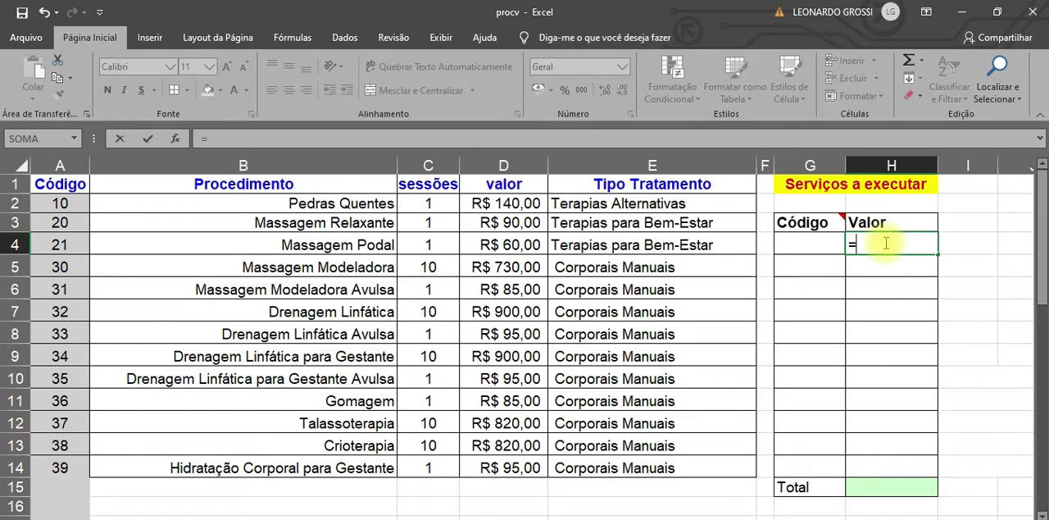
{"action": "type", "text": "pro"}
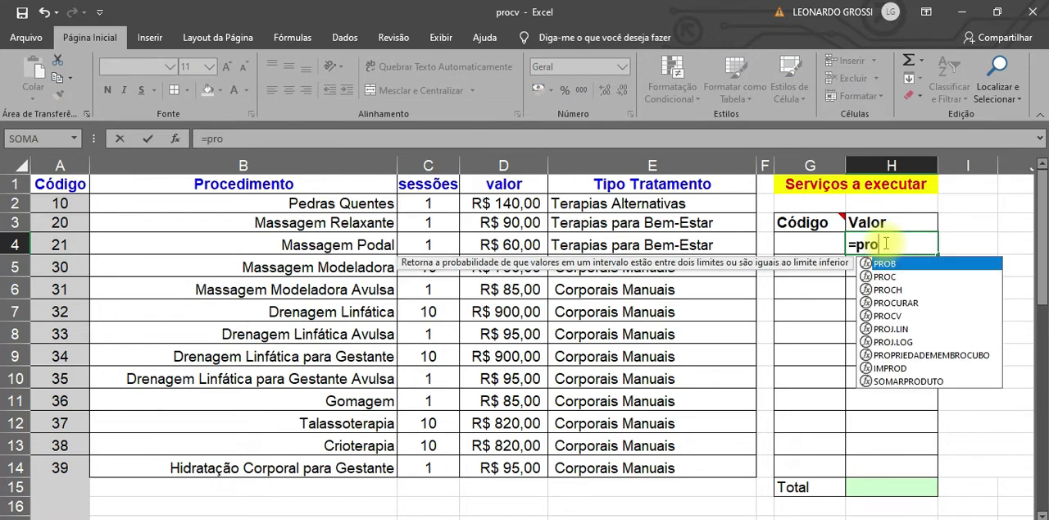
{"action": "key", "text": "Escape"}
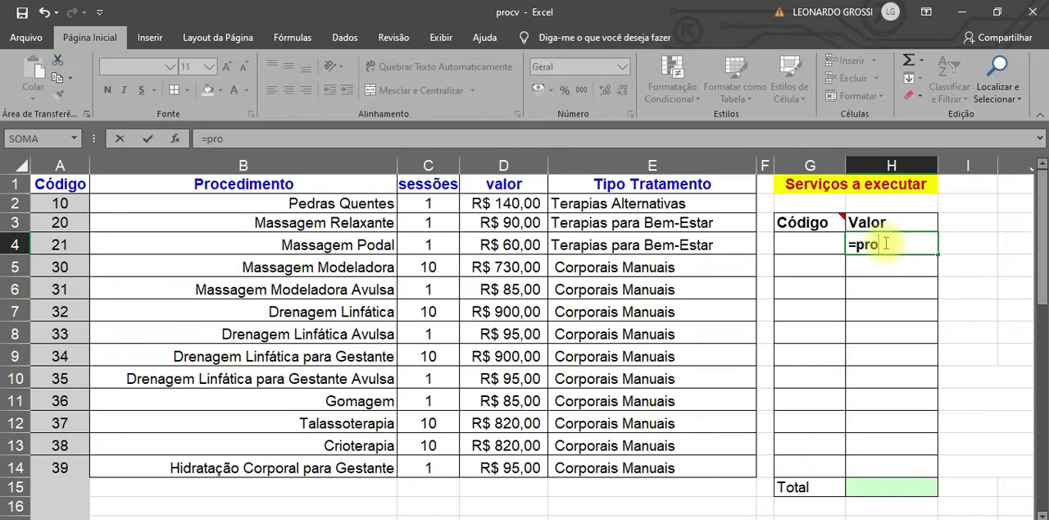
{"action": "key", "text": "super+plus"}
{"action": "key", "text": "super+plus"}
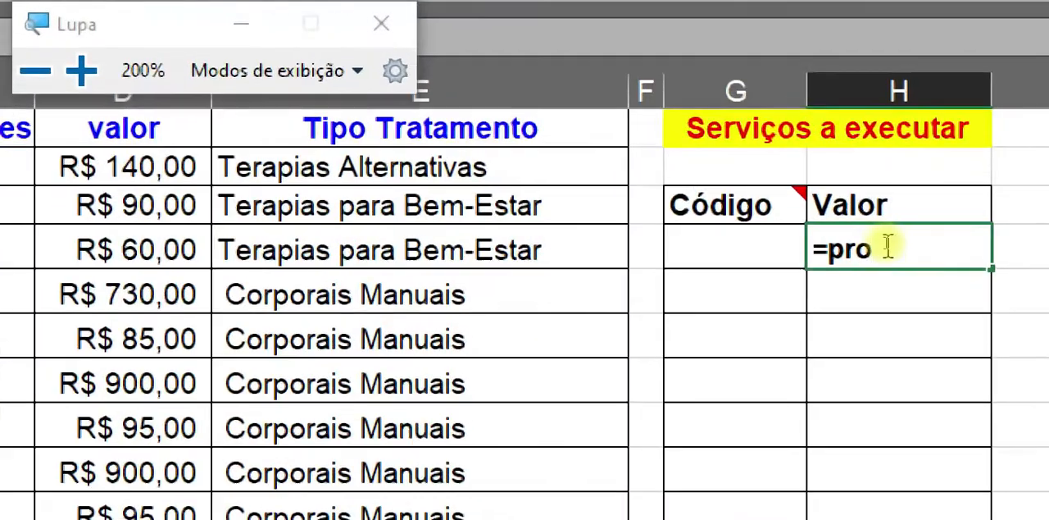
{"action": "left_click", "coordinate": [243, 29]}
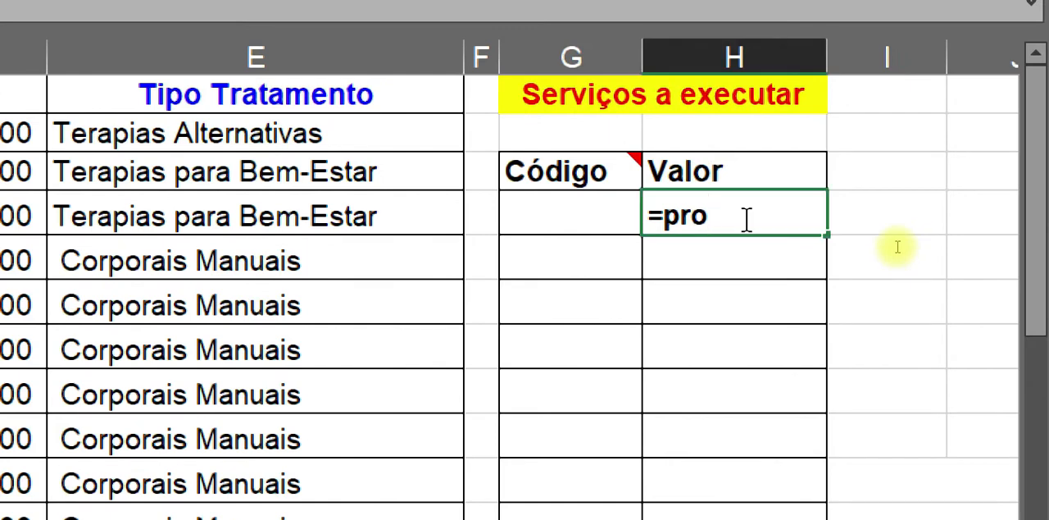
Step: Insert the PROCV function in the H4 formula with the adjacent Código cell G4 as the lookup value
{"action": "key", "text": "BackSpace"}
{"action": "key", "text": "BackSpace"}
{"action": "key", "text": "BackSpace"}
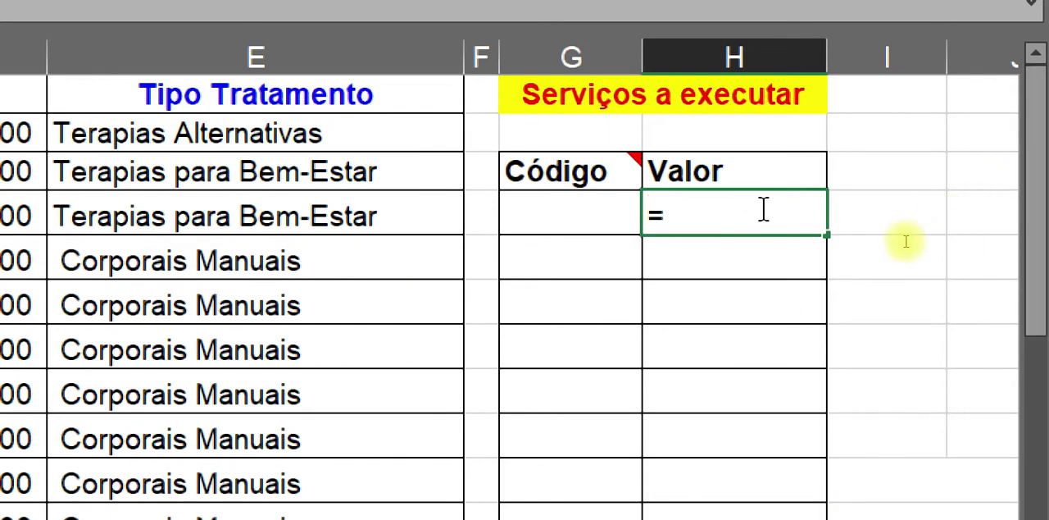
{"action": "type", "text": "pro"}
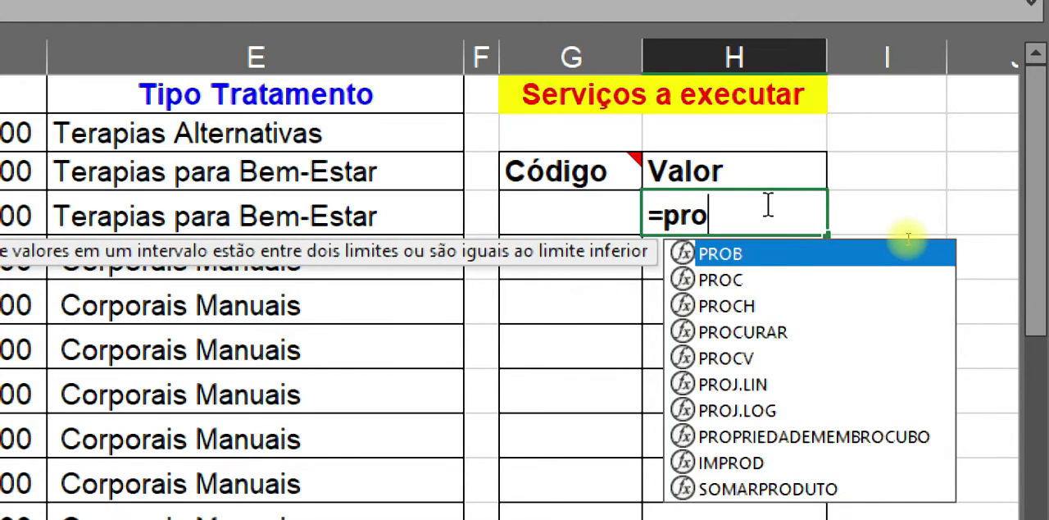
{"action": "left_click", "coordinate": [746, 361]}
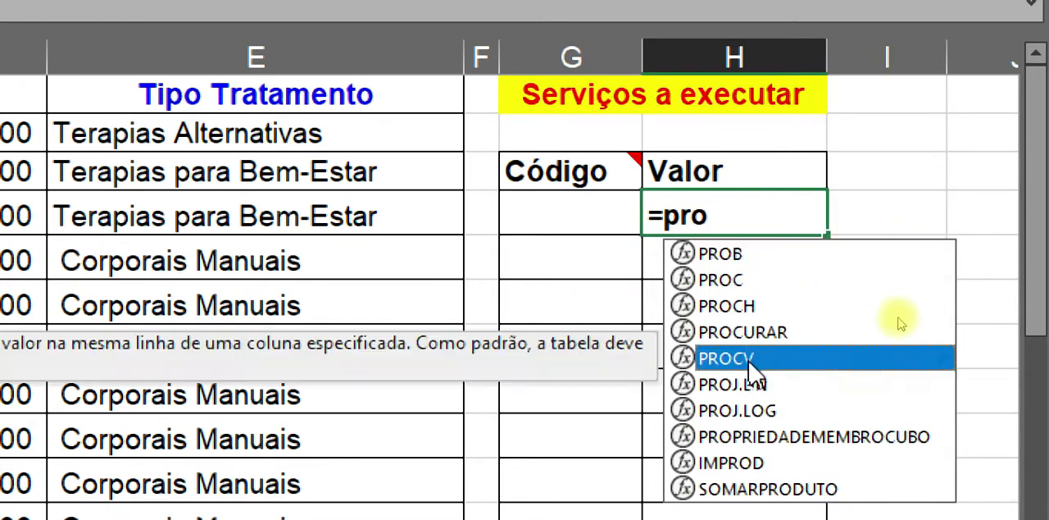
{"action": "double_click", "coordinate": [746, 359]}
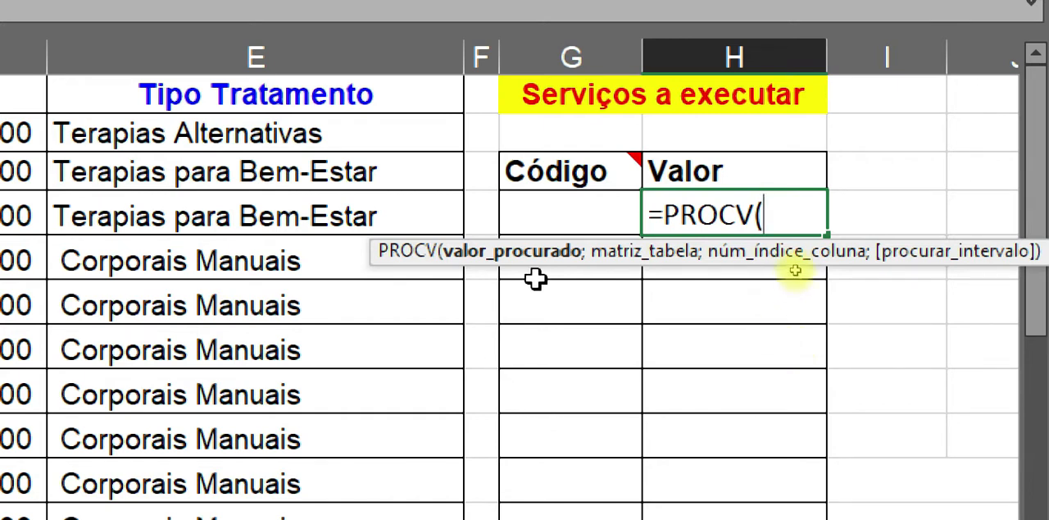
{"action": "left_click", "coordinate": [548, 216]}
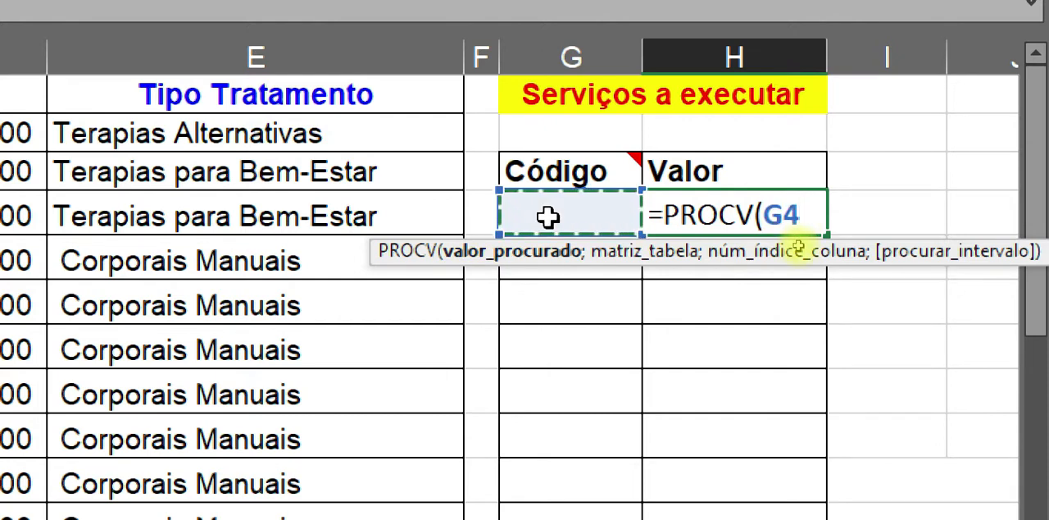
{"action": "type", "text": ";"}
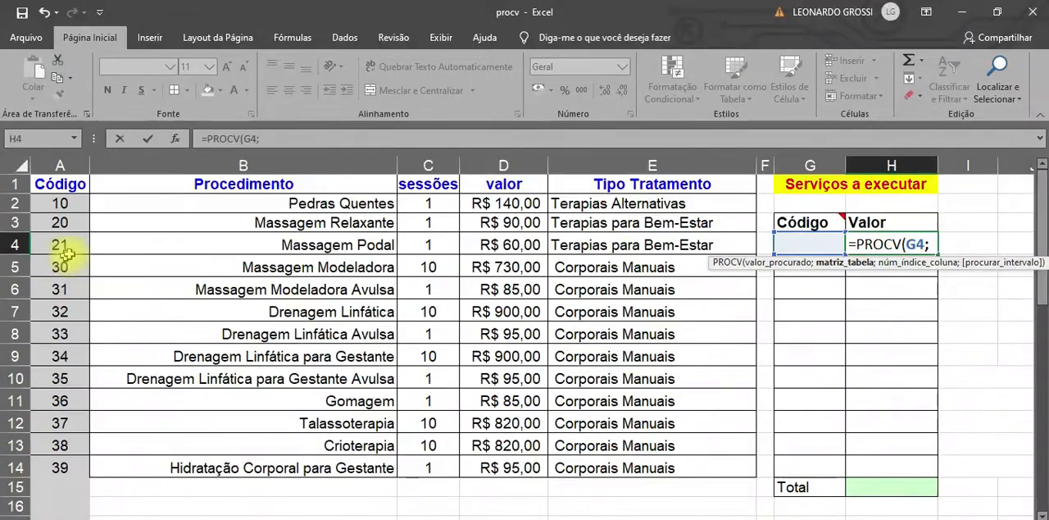
Step: Set the PROCV table array to the procedures table including its headers, as the absolute range $A$1:$E$14
{"action": "left_click_drag", "start_coordinate": [54, 186], "coordinate": [648, 469]}
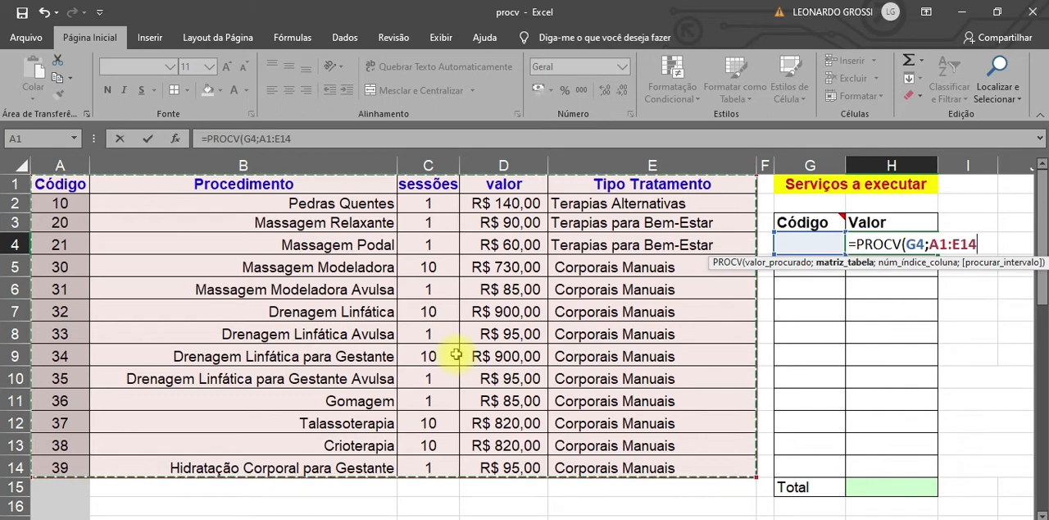
{"action": "key", "text": "F4"}
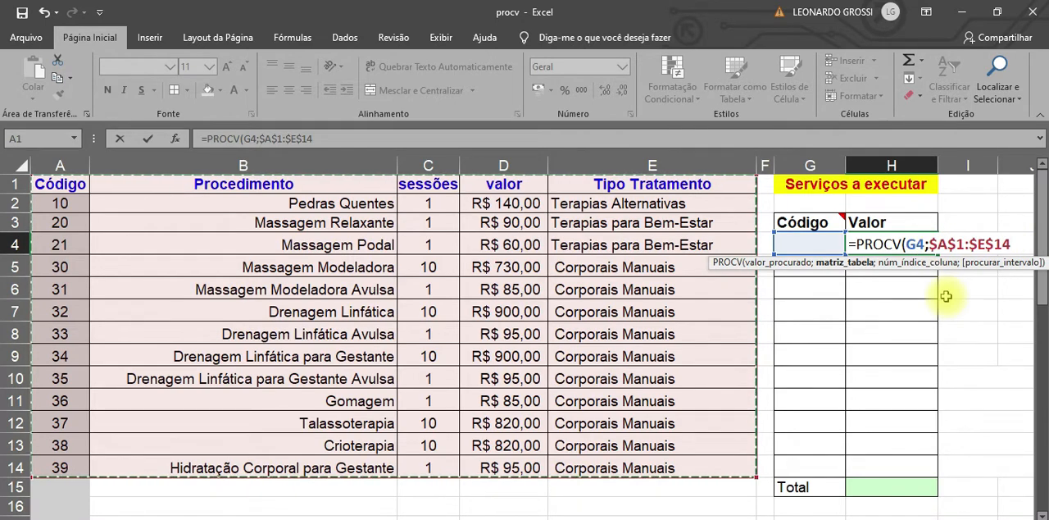
{"action": "type", "text": ";"}
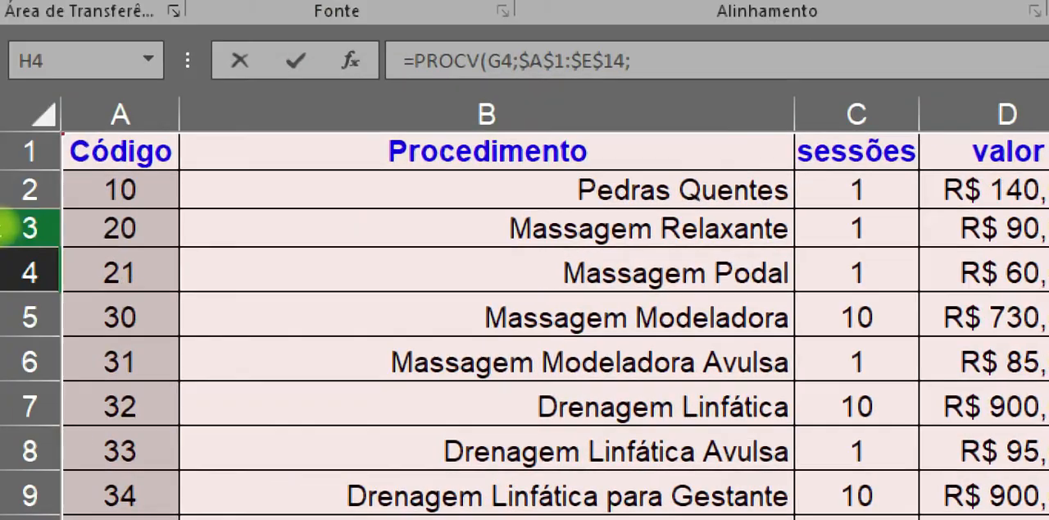
Step: Set the PROCV column index to 4 so the formula returns the table's valor column
{"action": "left_click", "coordinate": [115, 108]}
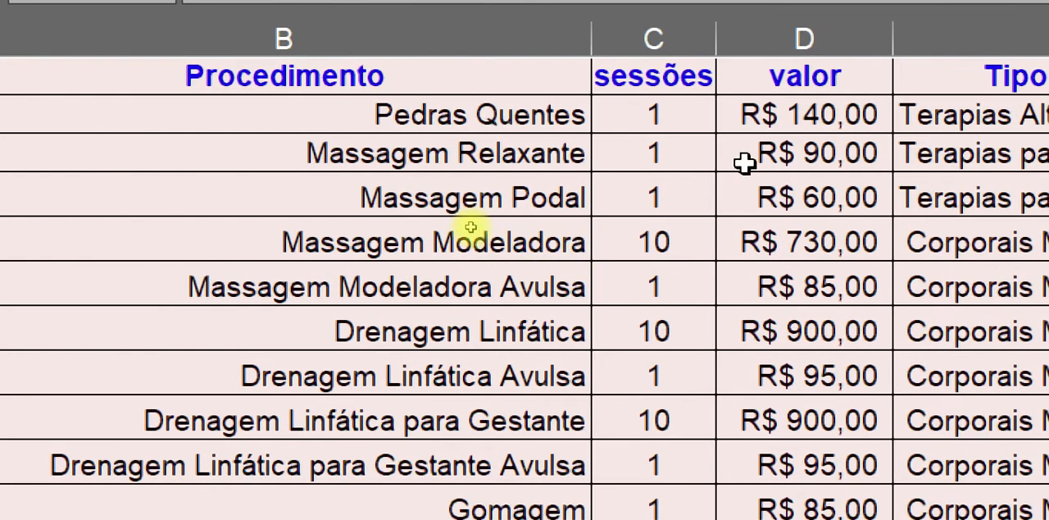
{"action": "key", "text": "ctrl"}
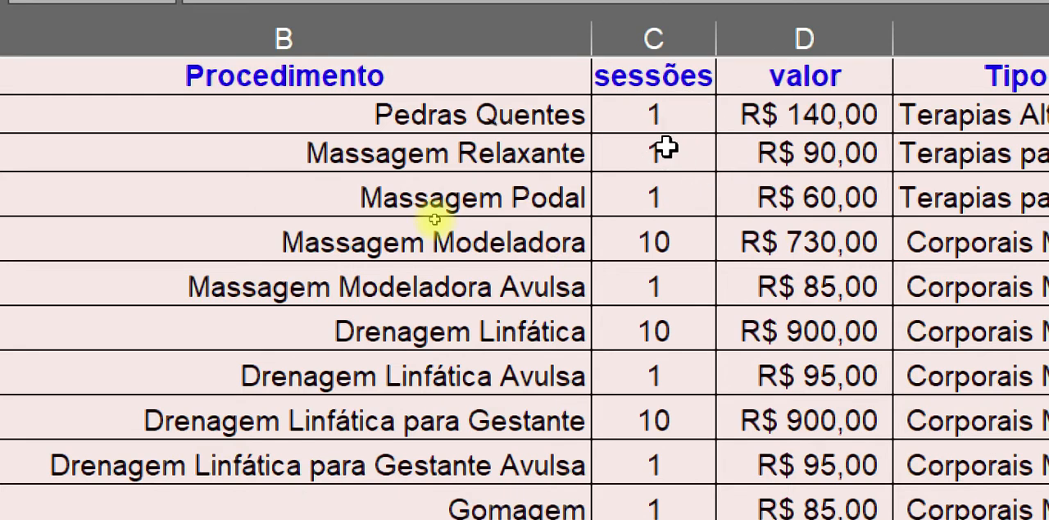
{"action": "key", "text": "ctrl"}
{"action": "key", "text": "ctrl"}
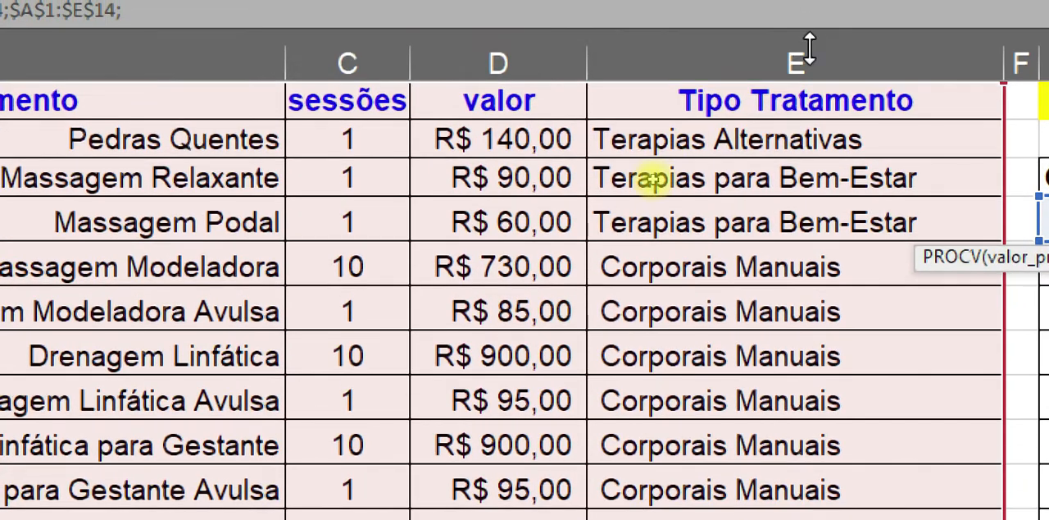
{"action": "key", "text": "ctrl"}
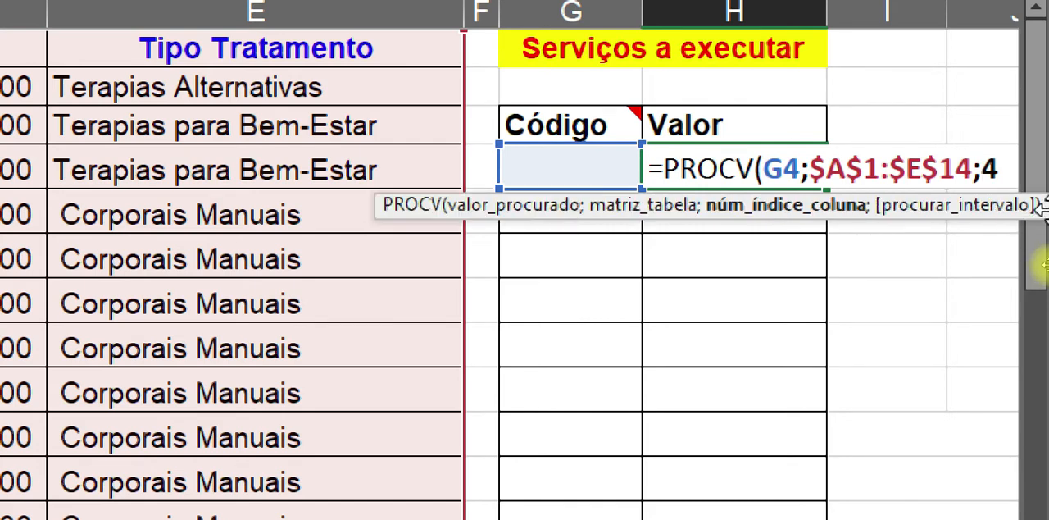
{"action": "type", "text": ";"}
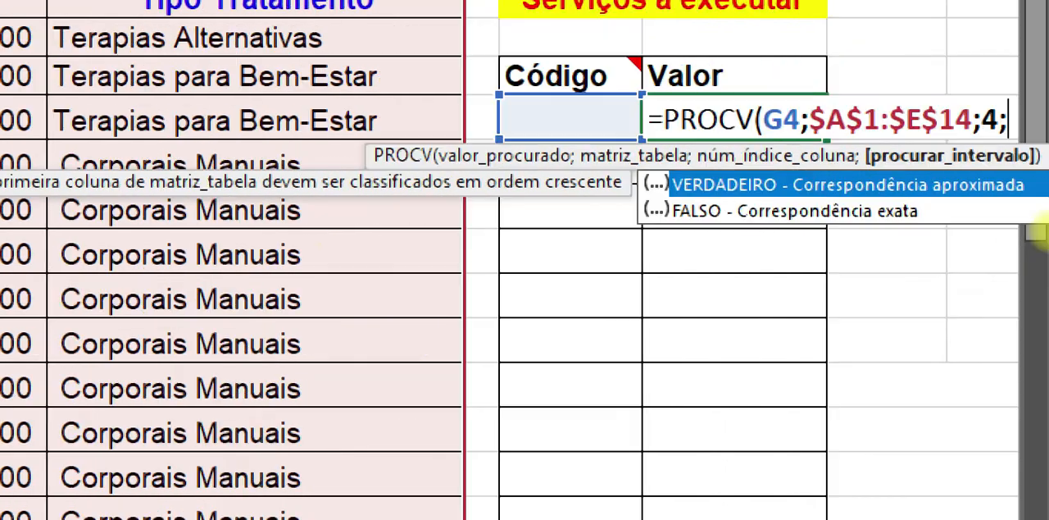
{"action": "left_click", "coordinate": [801, 215]}
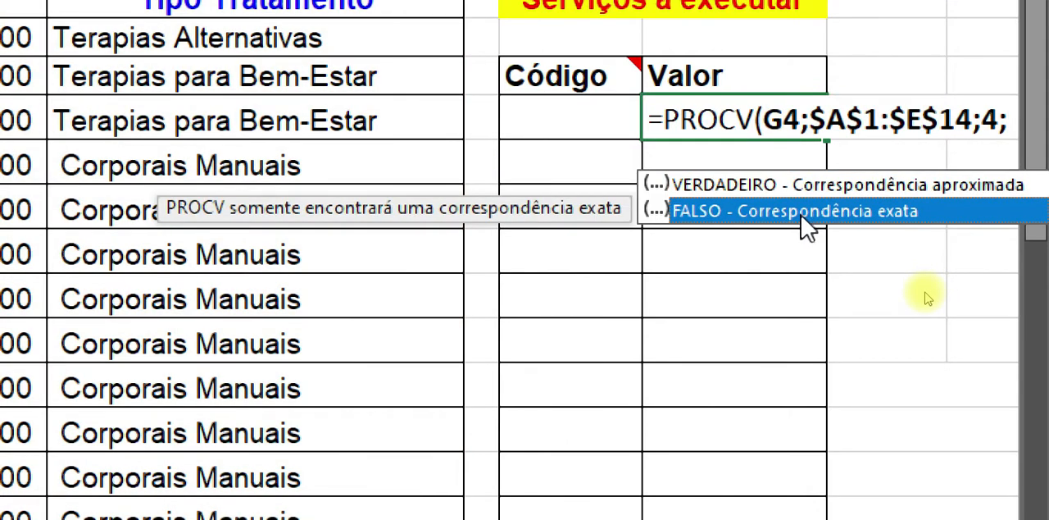
{"action": "double_click", "coordinate": [803, 215]}
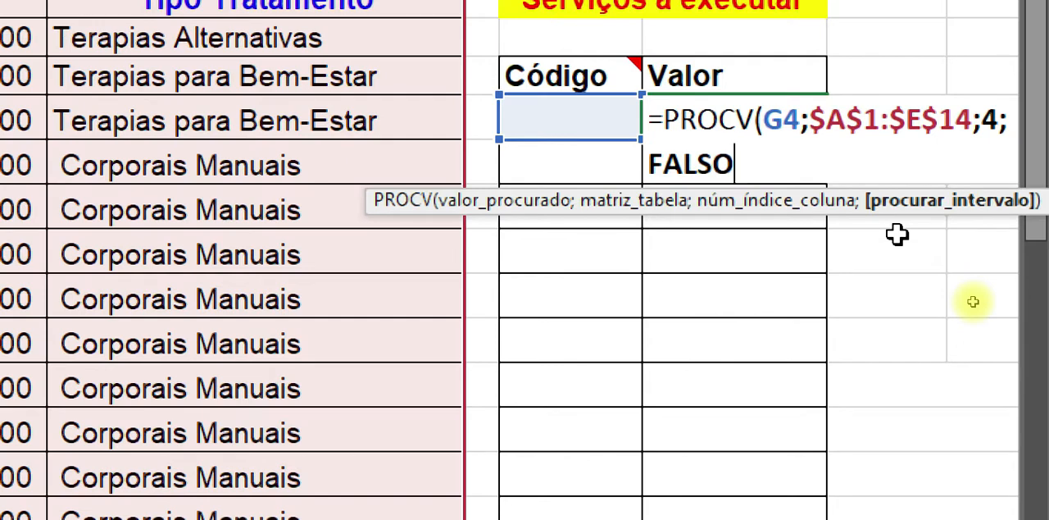
{"action": "key", "text": "BackSpace"}
{"action": "key", "text": "BackSpace"}
{"action": "key", "text": "BackSpace"}
{"action": "key", "text": "BackSpace"}
{"action": "key", "text": "BackSpace"}
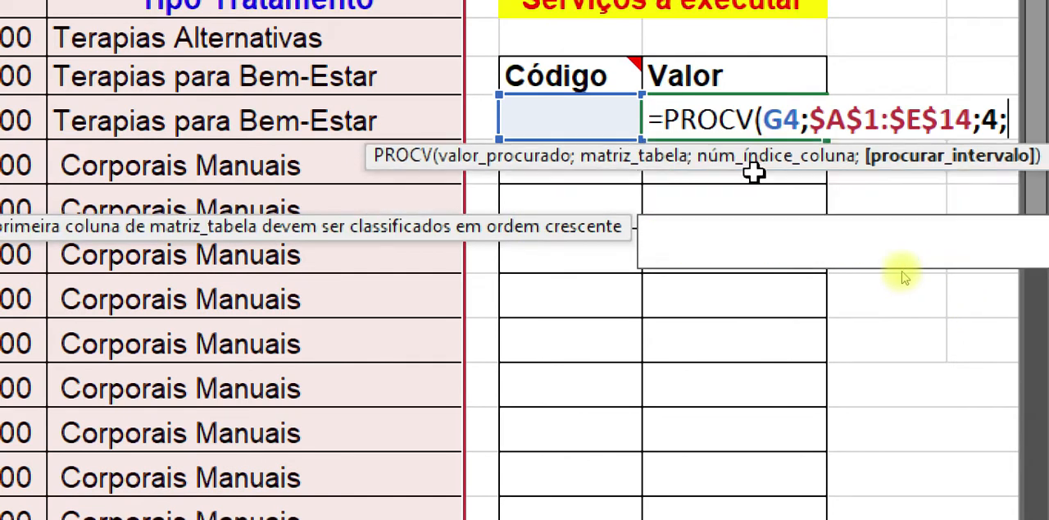
Step: Set the PROCV range lookup argument to 0 for an exact match and complete the formula in H4
{"action": "type", "text": "0"}
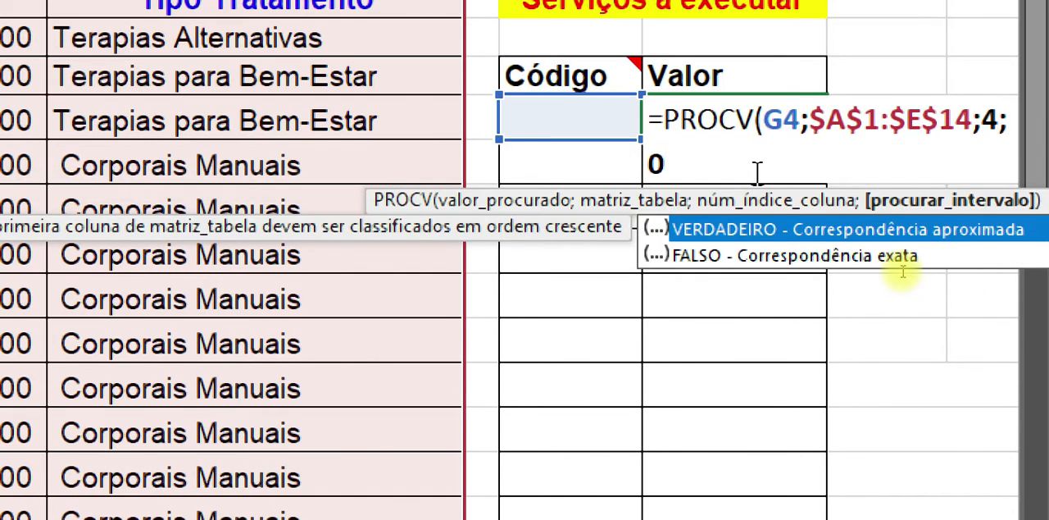
{"action": "type", "text": ")"}
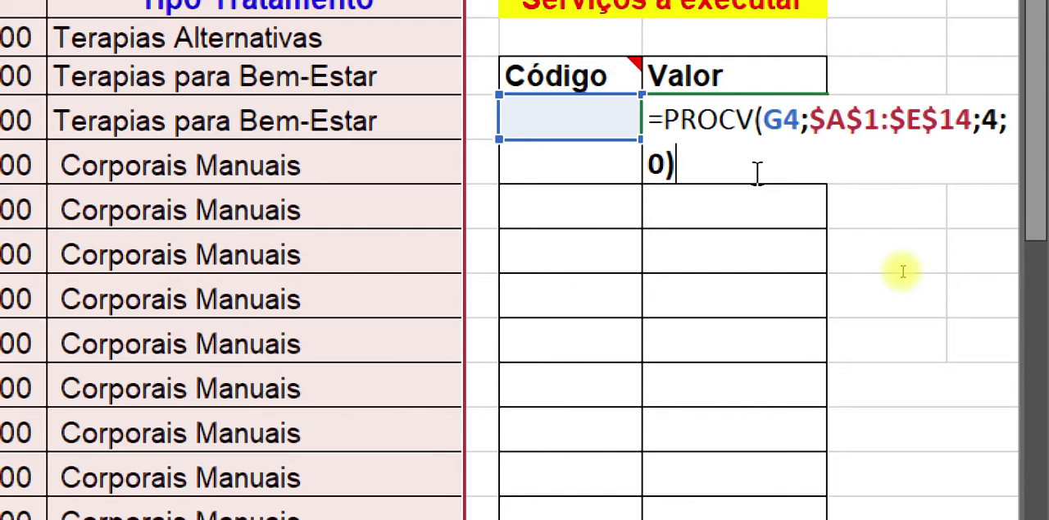
{"action": "key", "text": "Return"}
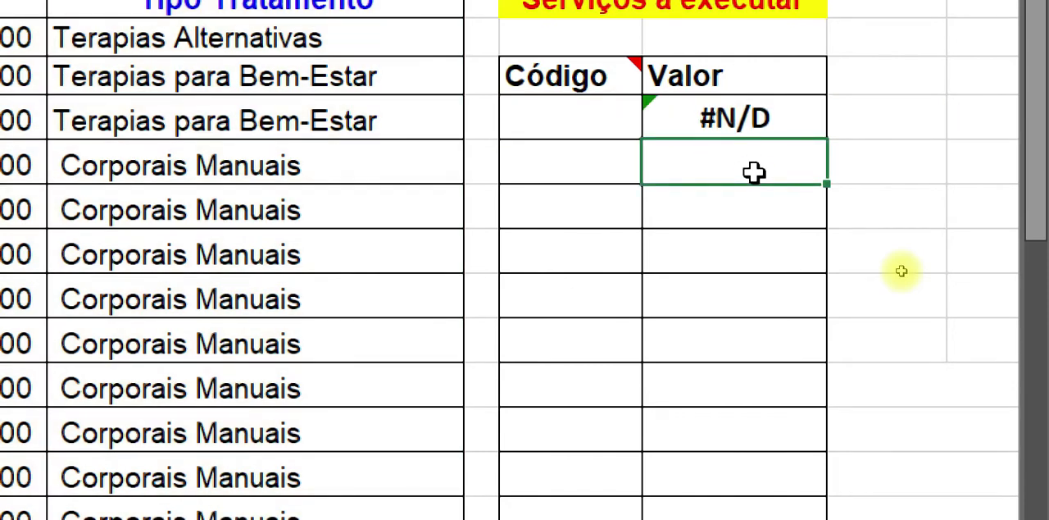
Step: Enter code 20 in the Código cell G4 to test the price lookup in H4
{"action": "left_click", "coordinate": [742, 119]}
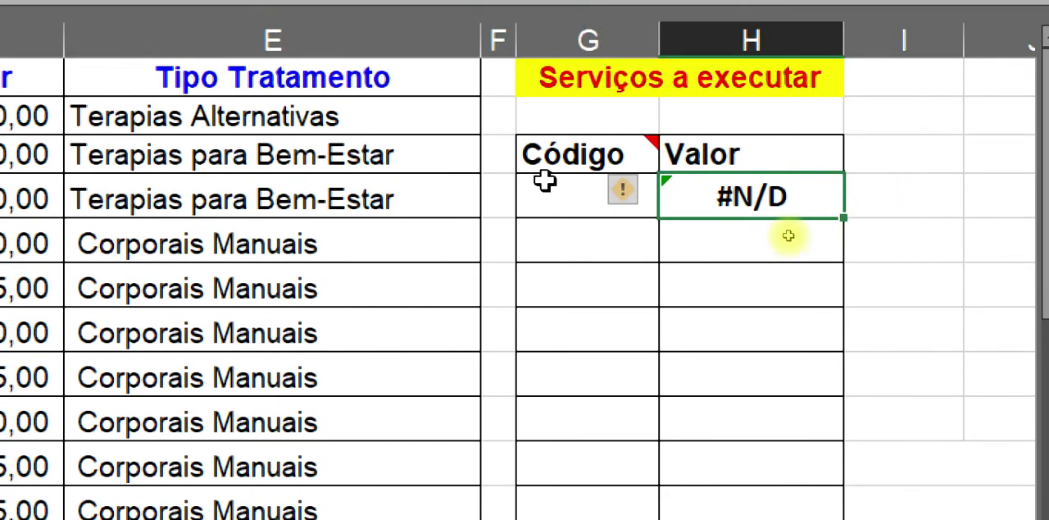
{"action": "left_click", "coordinate": [546, 196]}
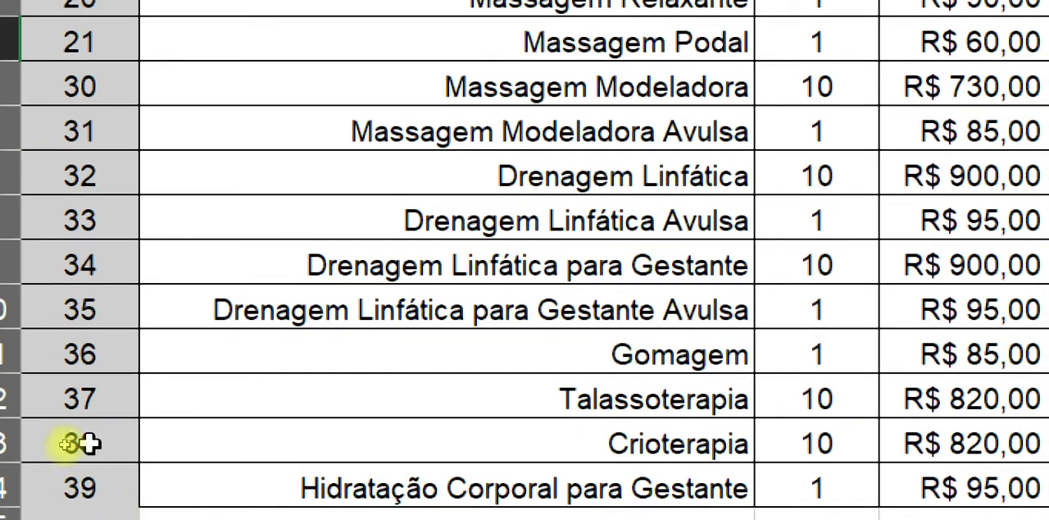
{"action": "left_click", "coordinate": [87, 443]}
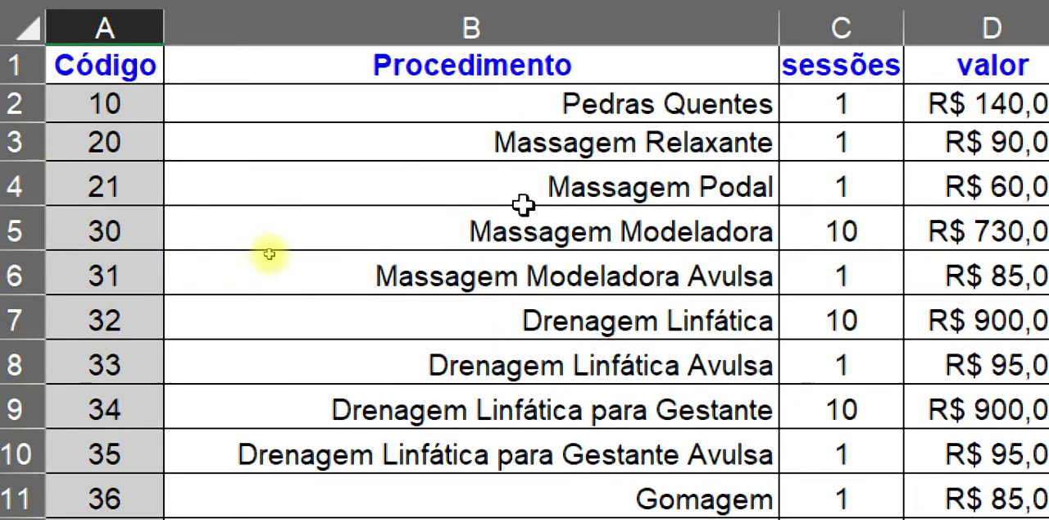
{"action": "left_click", "coordinate": [96, 145]}
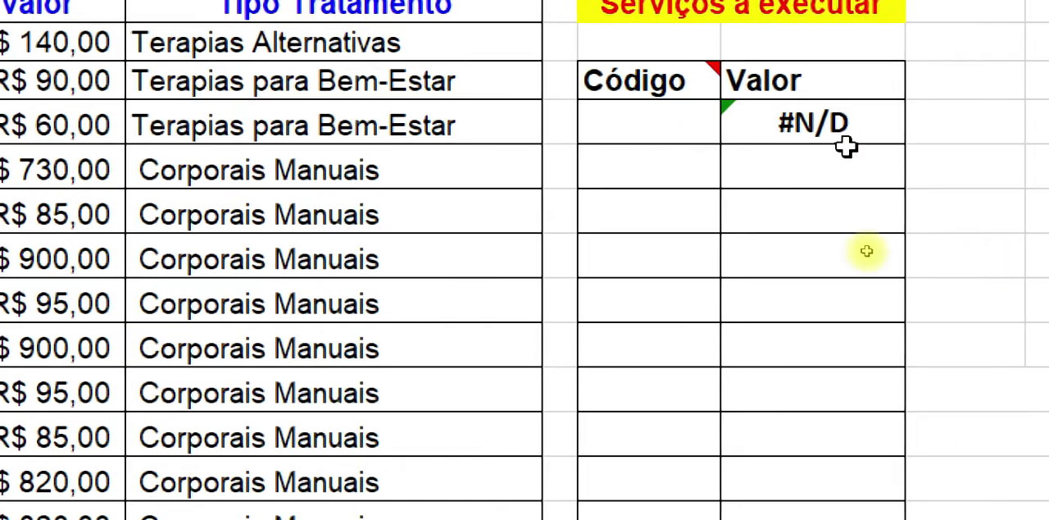
{"action": "left_click", "coordinate": [939, 203]}
{"action": "type", "text": "20"}
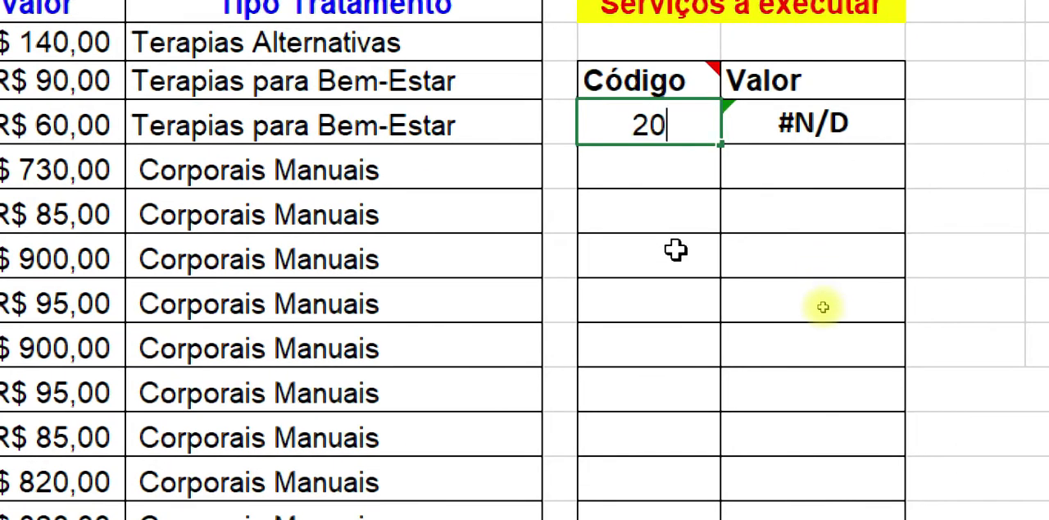
{"action": "key", "text": "Return"}
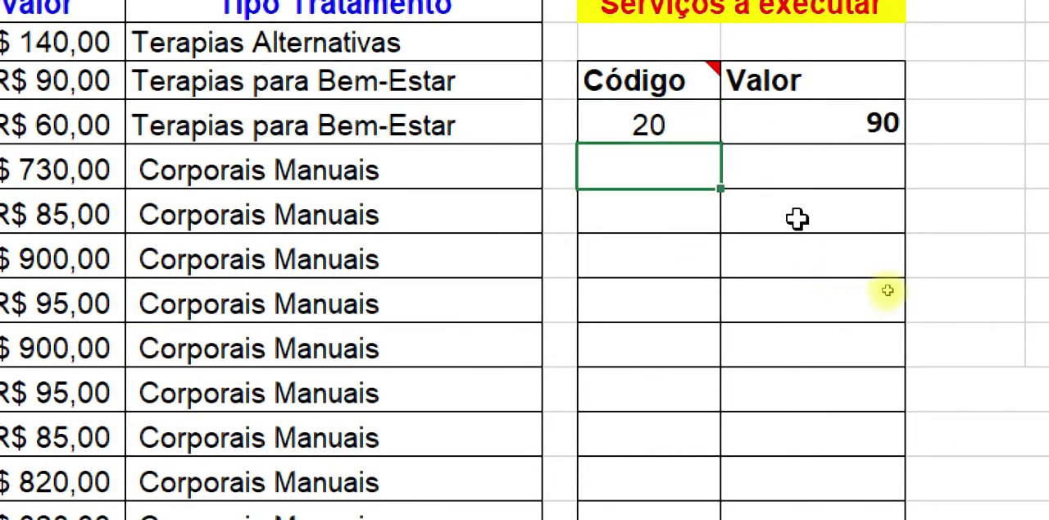
Step: Check the looked-up price against the valor column and apply the R$ accounting number format to H4
{"action": "left_click", "coordinate": [879, 123]}
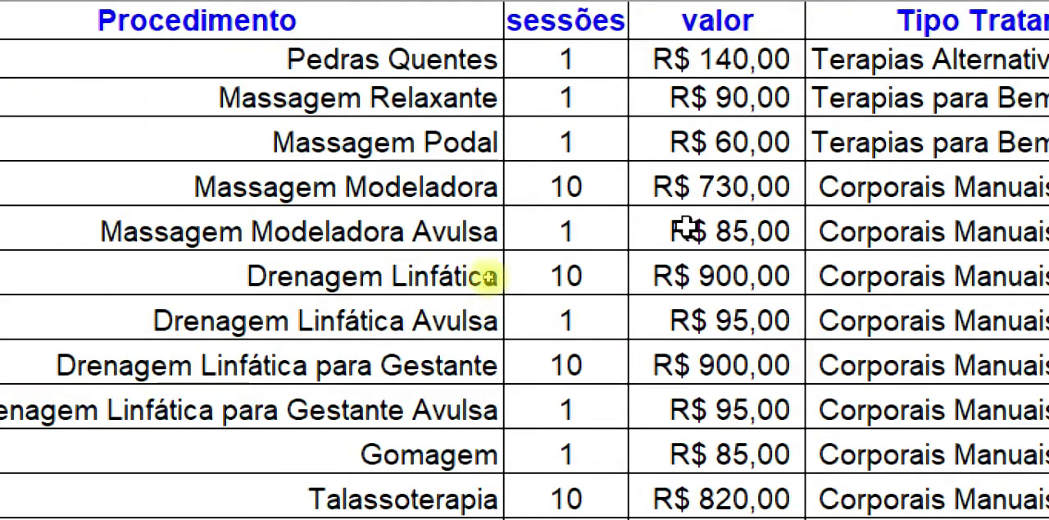
{"action": "left_click", "coordinate": [697, 101]}
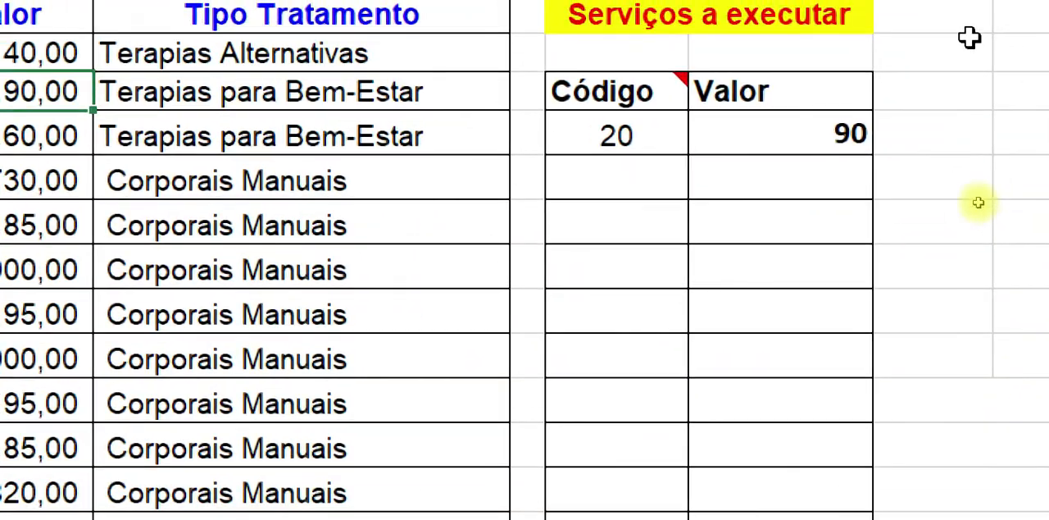
{"action": "left_click", "coordinate": [832, 66]}
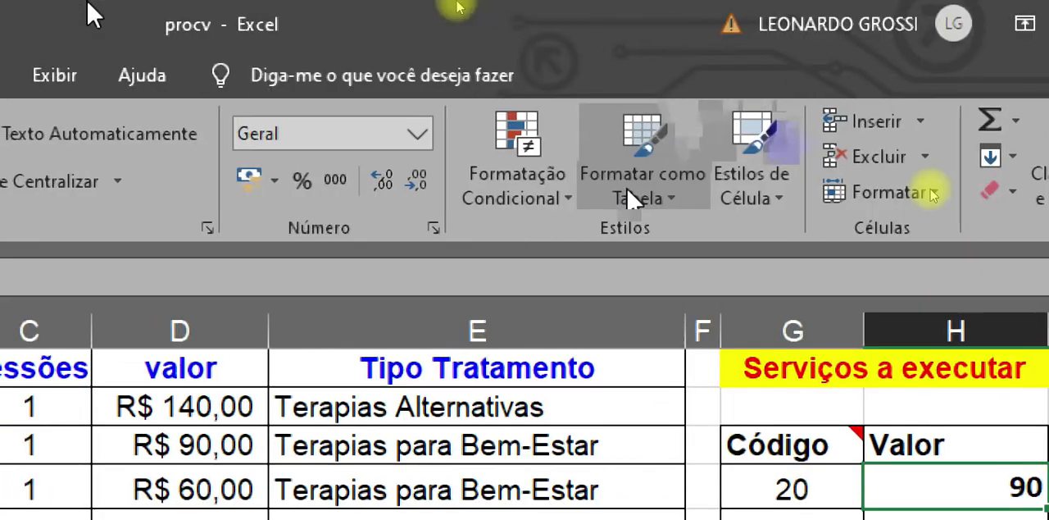
{"action": "left_click", "coordinate": [254, 192]}
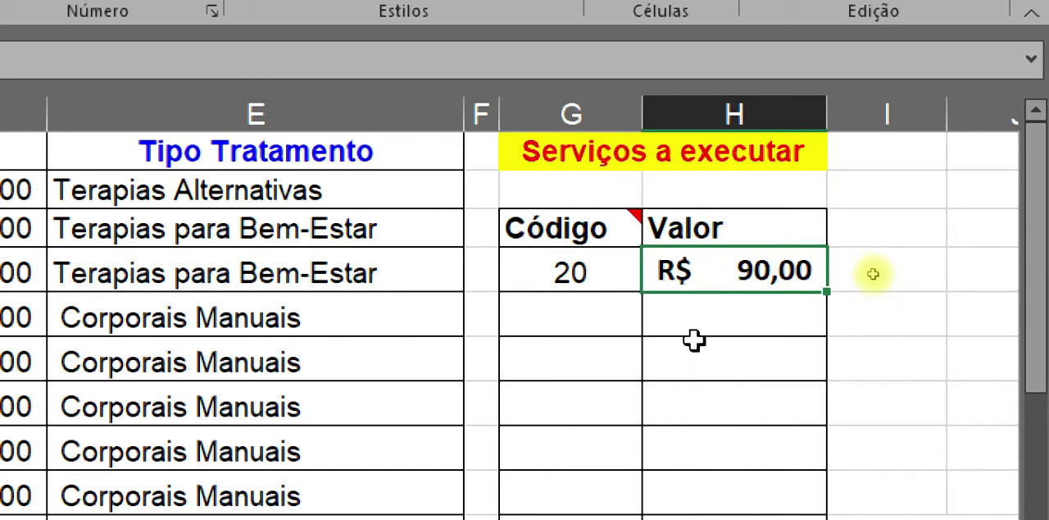
{"action": "left_click", "coordinate": [698, 378]}
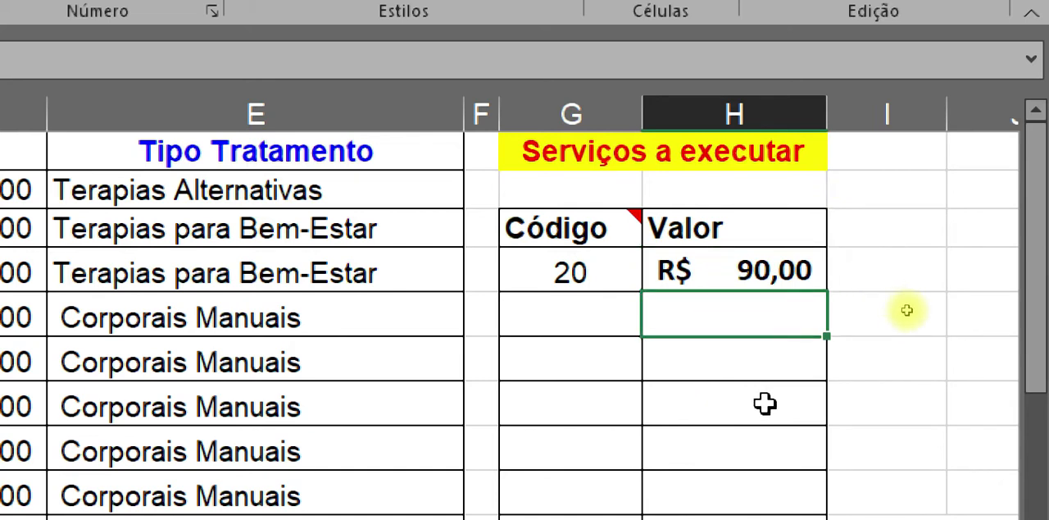
{"action": "left_click", "coordinate": [783, 272]}
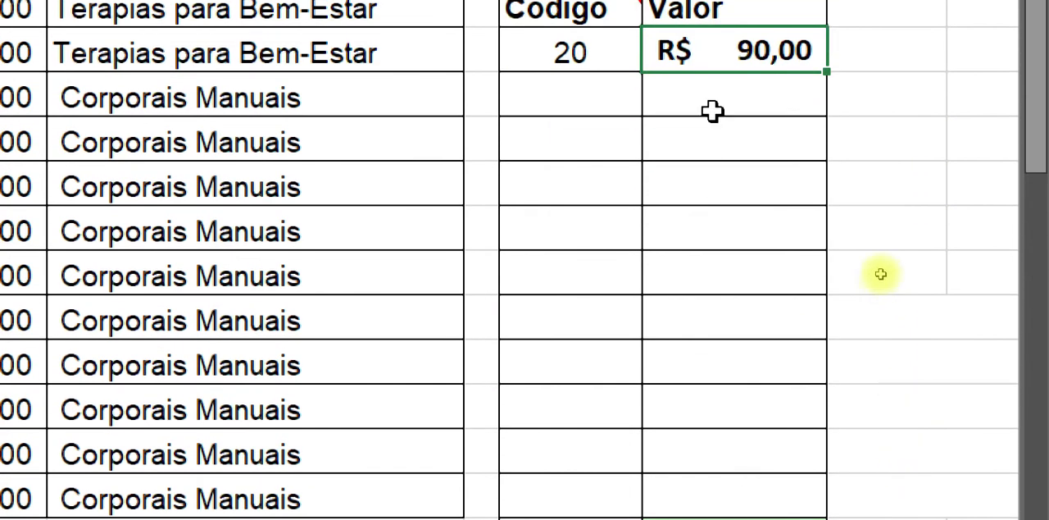
Step: Start a PROCV formula in H5 with the adjacent Código cell G5 as the lookup value
{"action": "left_click", "coordinate": [713, 112]}
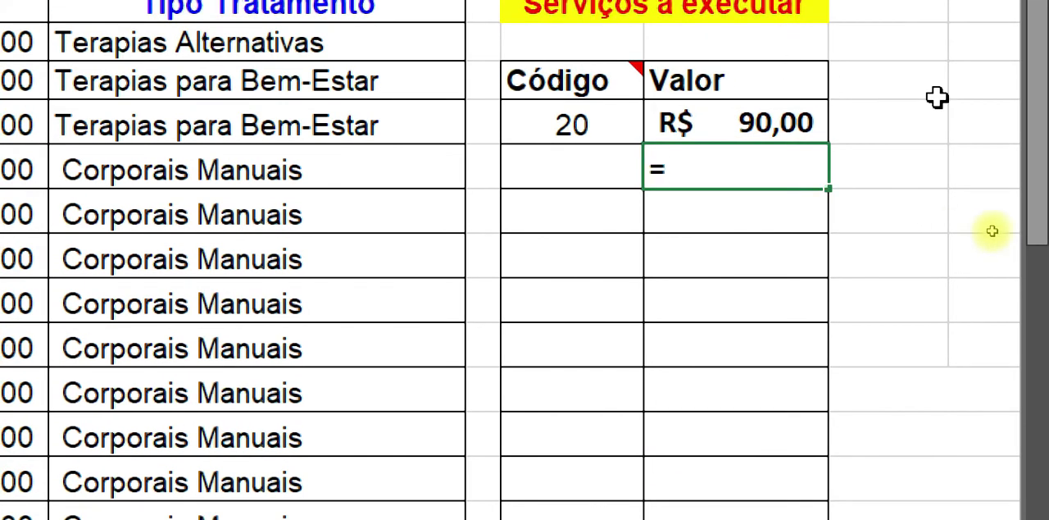
{"action": "type", "text": "=pe"}
{"action": "key", "text": "BackSpace"}
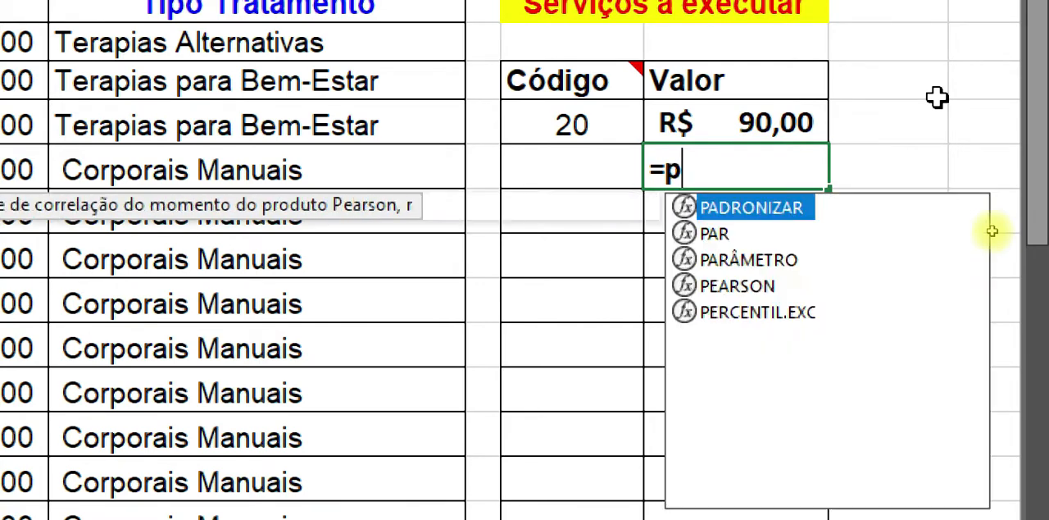
{"action": "type", "text": "r"}
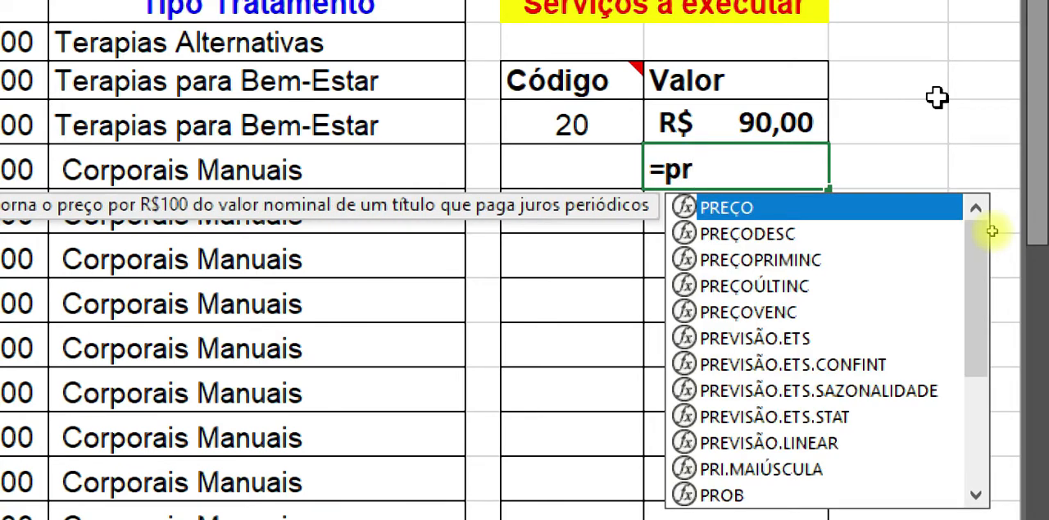
{"action": "type", "text": "oc"}
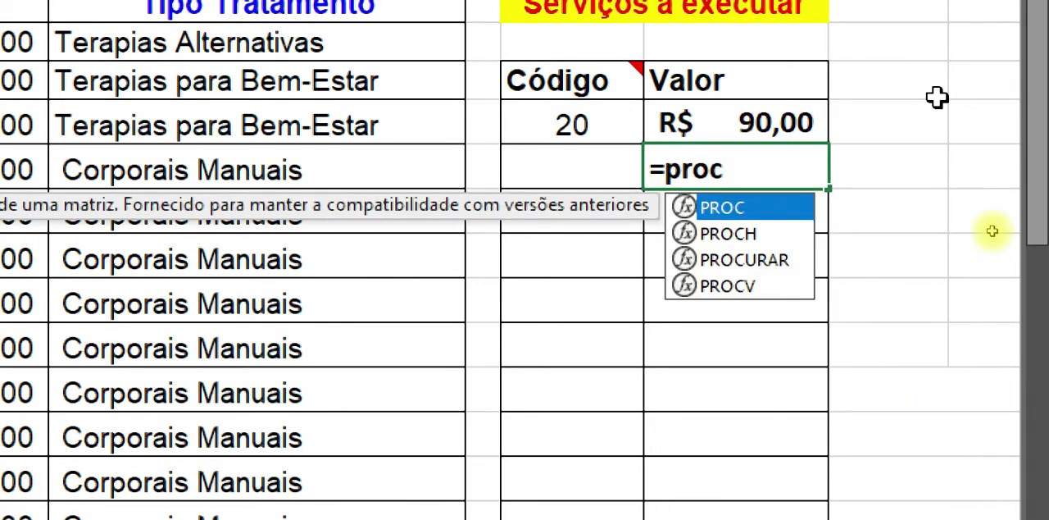
{"action": "double_click", "coordinate": [742, 284]}
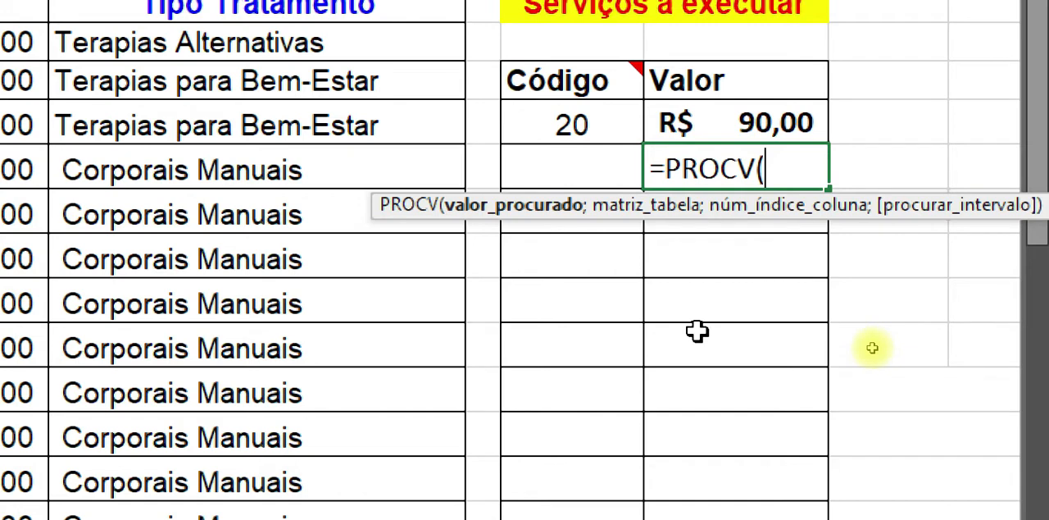
{"action": "left_click", "coordinate": [558, 177]}
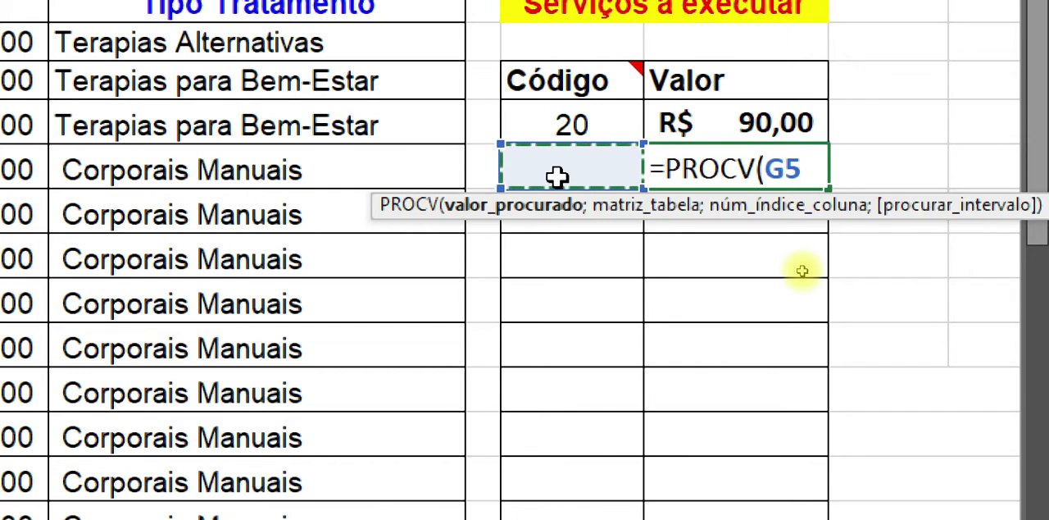
{"action": "type", "text": ";"}
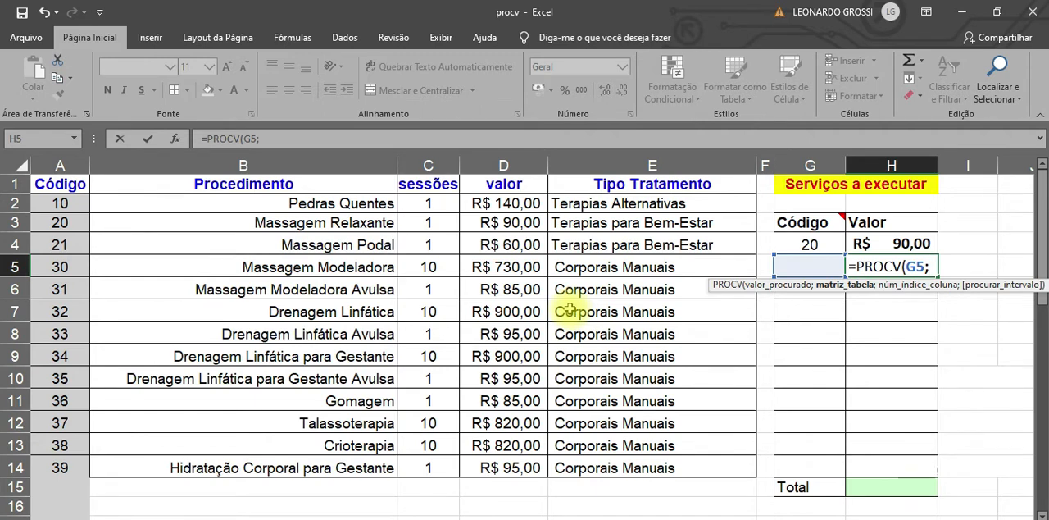
Step: Set the table array of the H5 formula to the whole procedures table as the absolute range $A$1:$E$14
{"action": "left_click", "coordinate": [84, 182]}
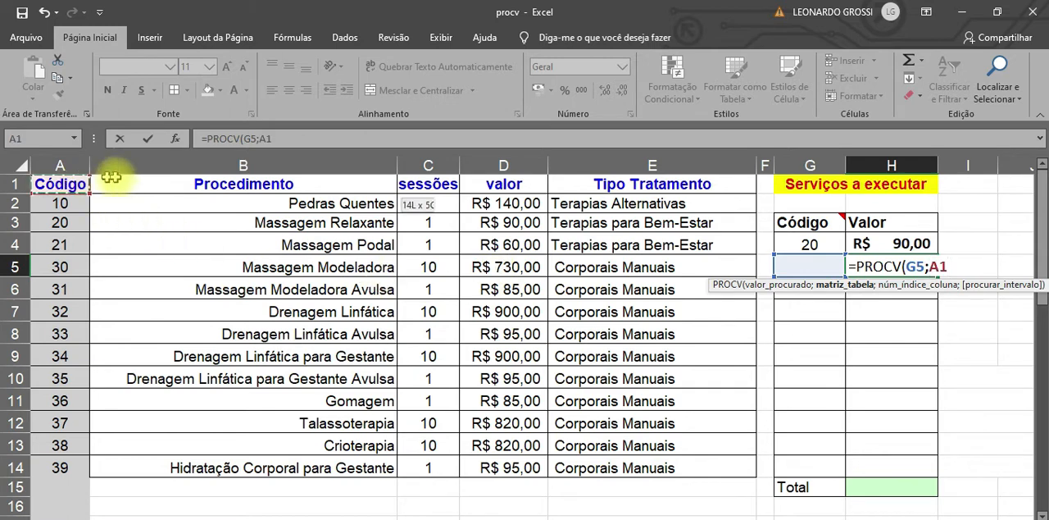
{"action": "left_click_drag", "start_coordinate": [110, 177], "coordinate": [656, 464]}
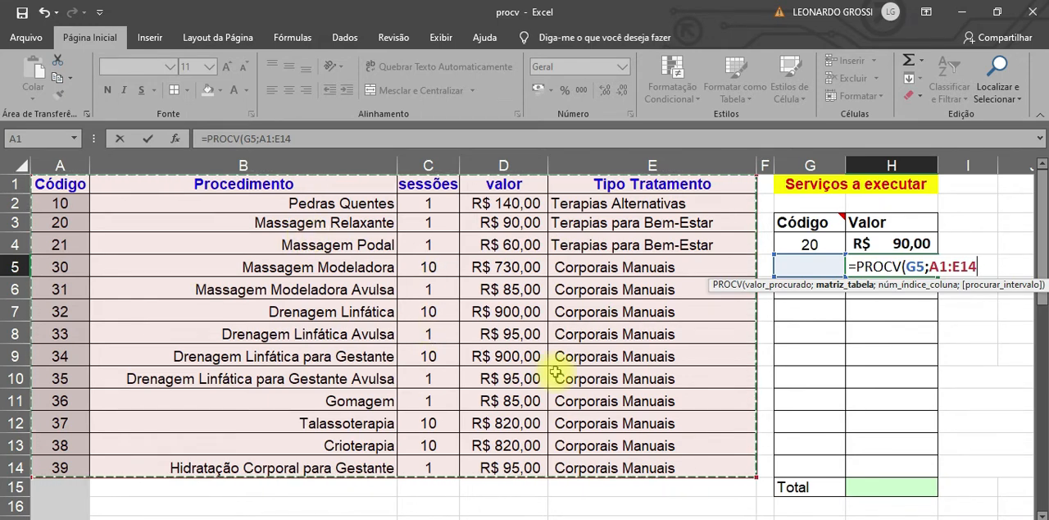
{"action": "key", "text": "F4"}
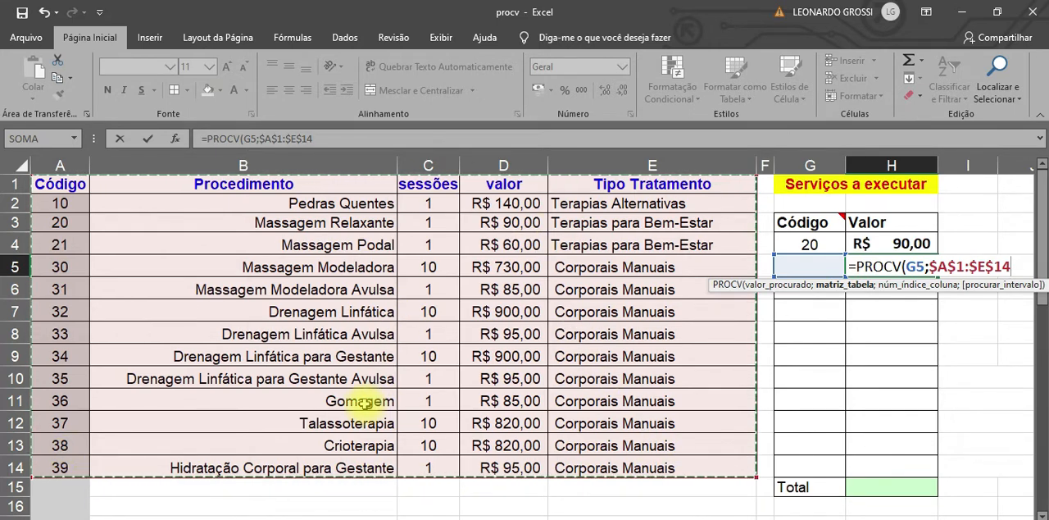
{"action": "type", "text": ";"}
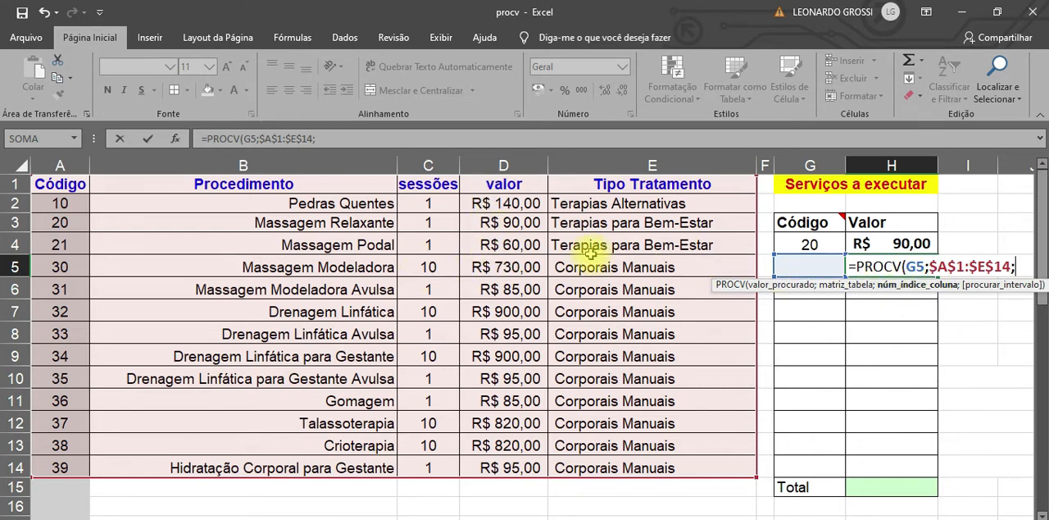
Step: Set the H5 formula's column index to 4 with FALSO for an exact match, and complete the formula
{"action": "type", "text": ";"}
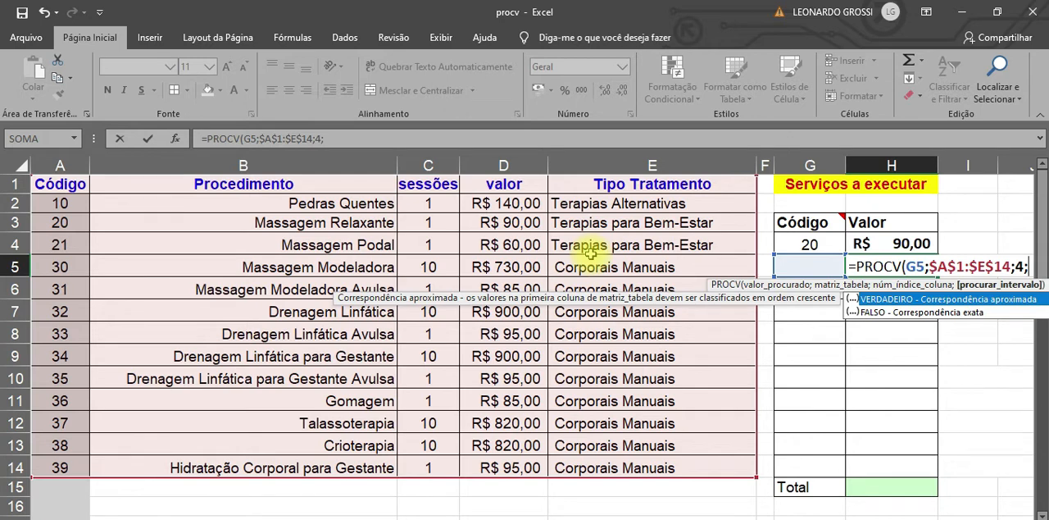
{"action": "double_click", "coordinate": [894, 312]}
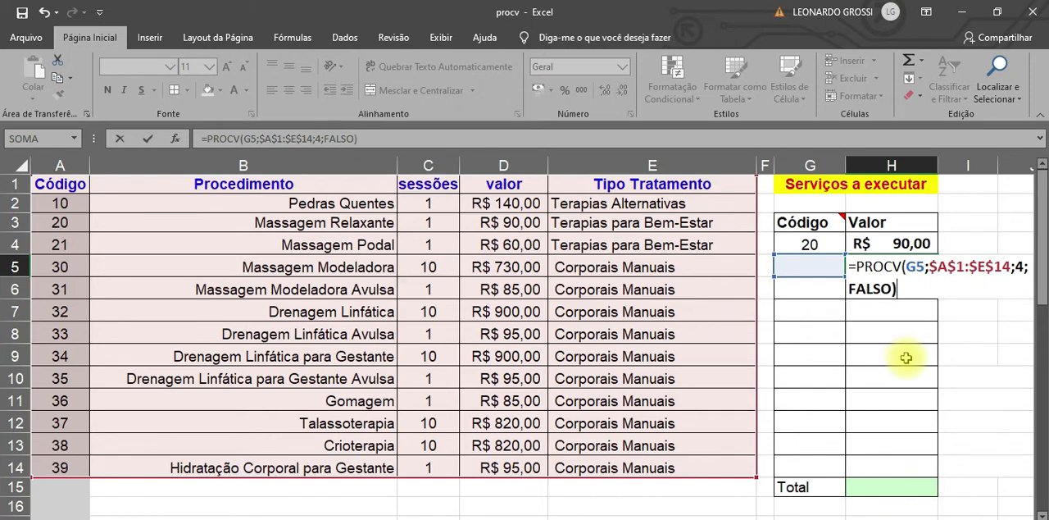
{"action": "type", "text": ")"}
{"action": "key", "text": "Return"}
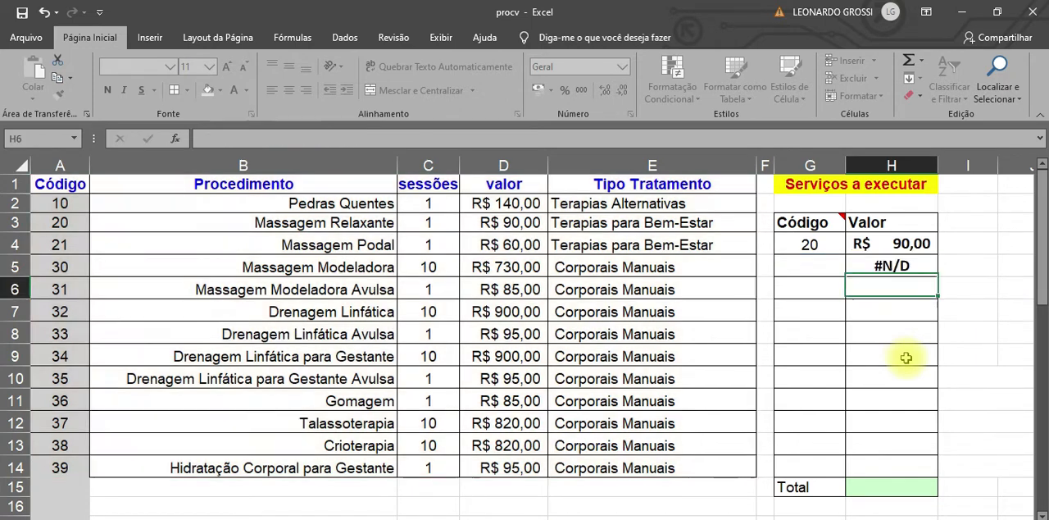
Step: Enter code 21 in the Código cell G5 to test the H5 lookup
{"action": "left_click", "coordinate": [907, 269]}
{"action": "left_click", "coordinate": [817, 264]}
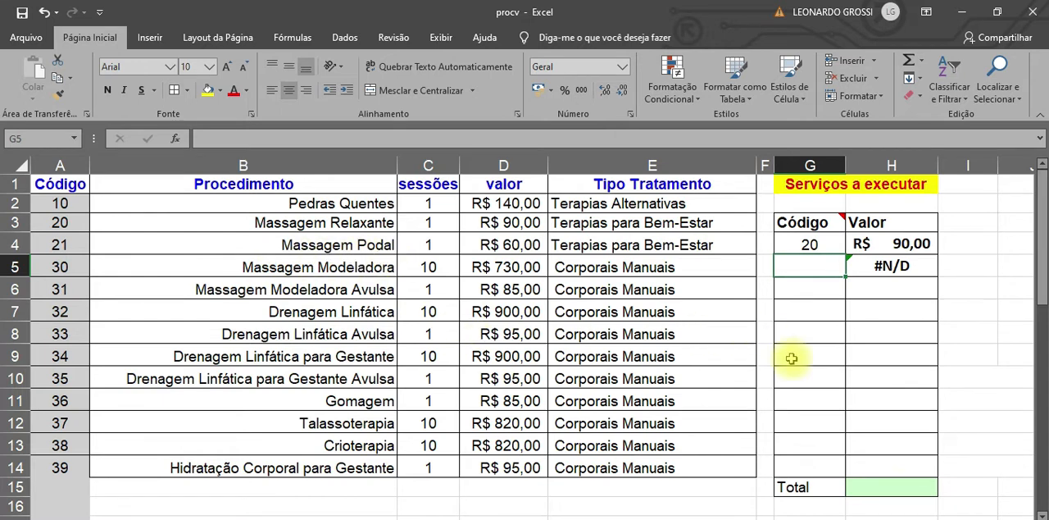
{"action": "type", "text": "21"}
{"action": "key", "text": "Return"}
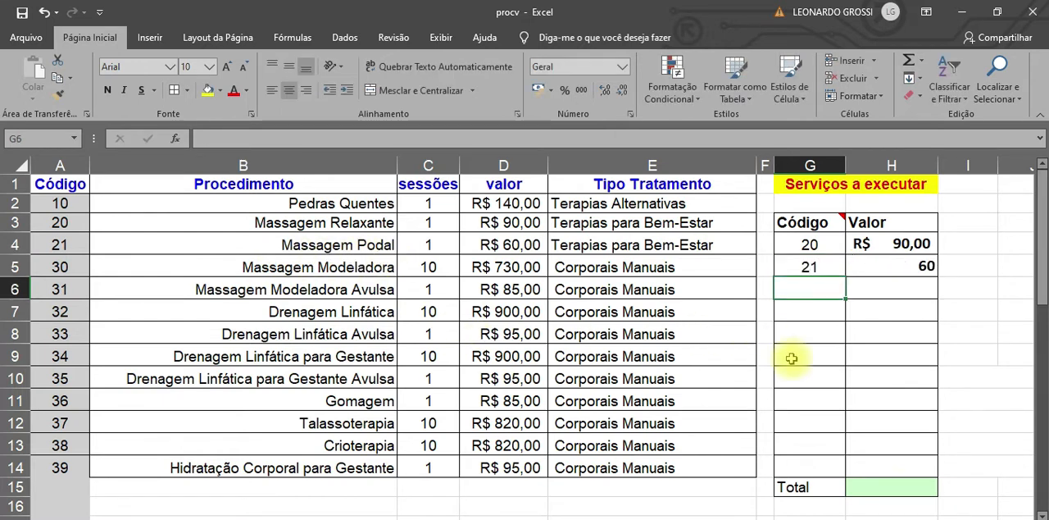
Step: Apply the R$ accounting number format to H5 and fill its formula down through H14
{"action": "left_click", "coordinate": [895, 266]}
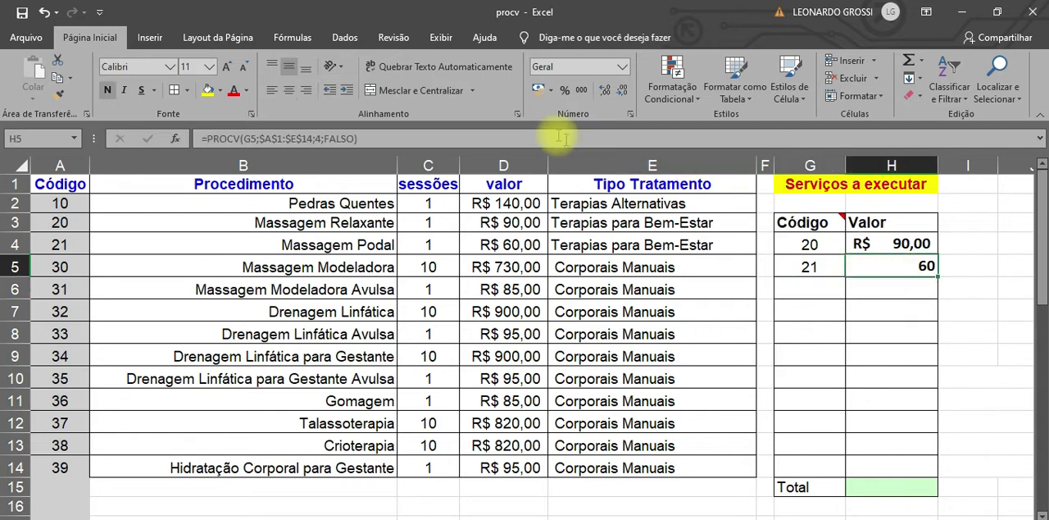
{"action": "left_click", "coordinate": [539, 90]}
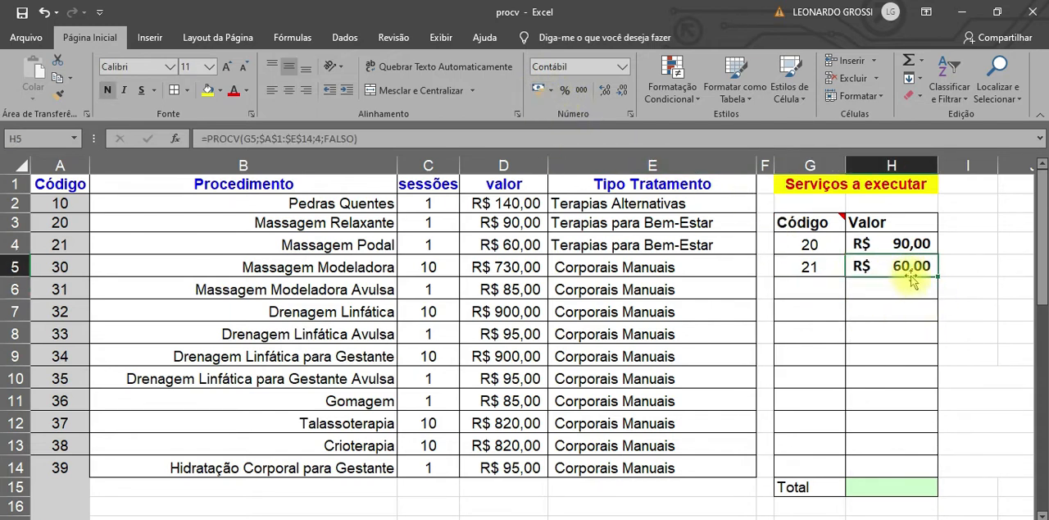
{"action": "left_click_drag", "start_coordinate": [938, 279], "coordinate": [936, 474]}
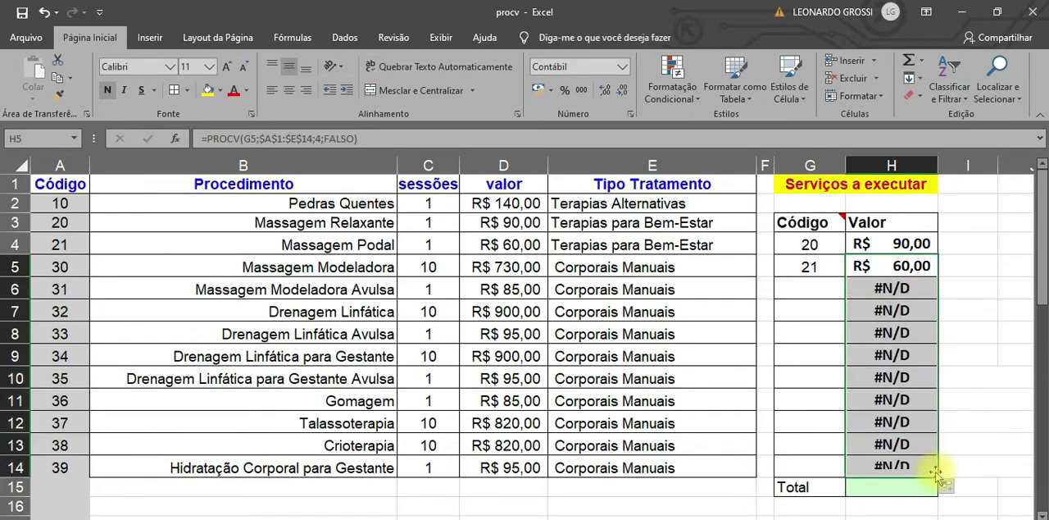
Step: Enter codes 32, 33 and 39 in the Código cells G6, G7 and G8
{"action": "left_click", "coordinate": [815, 291]}
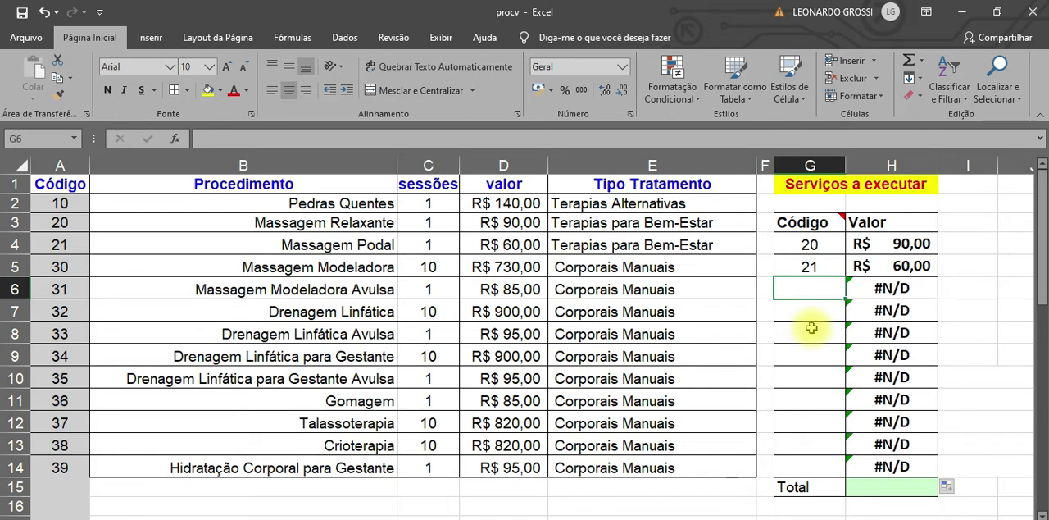
{"action": "type", "text": "32"}
{"action": "key", "text": "Return"}
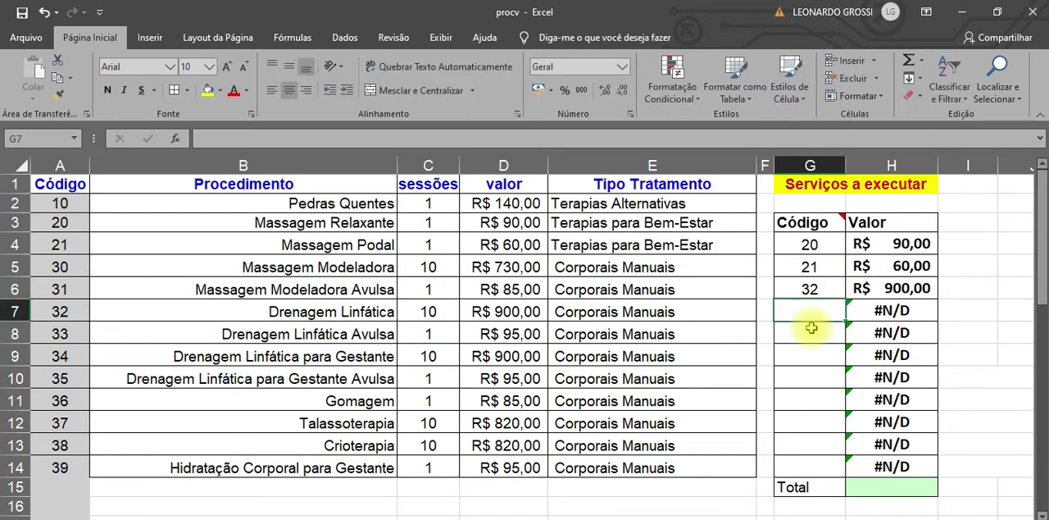
{"action": "type", "text": "33"}
{"action": "key", "text": "Return"}
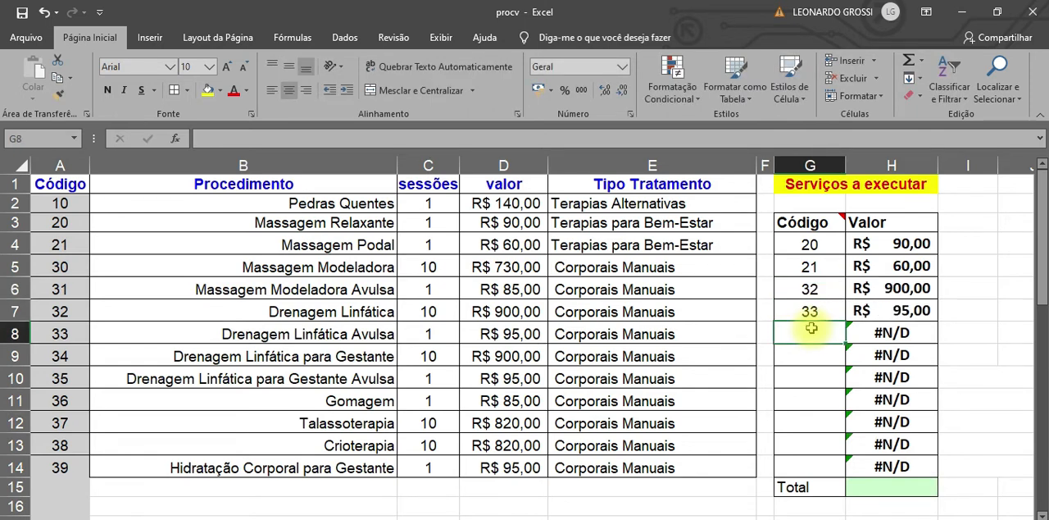
{"action": "type", "text": "39"}
{"action": "key", "text": "Return"}
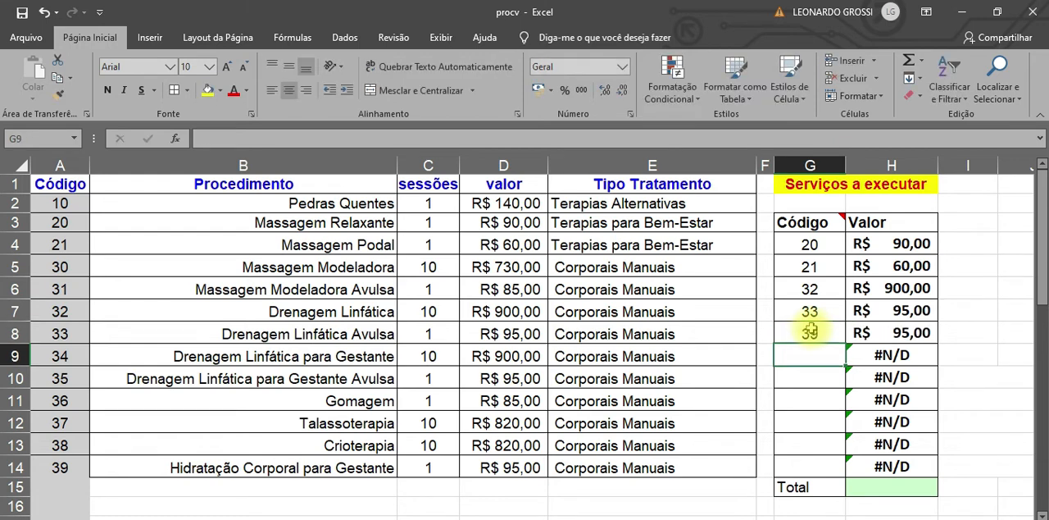
Step: Clear the lookup formulas from H9:H14, where no codes are entered, and select the filled entries in G4:H8
{"action": "left_click_drag", "start_coordinate": [900, 354], "coordinate": [902, 465]}
{"action": "key", "text": "Delete"}
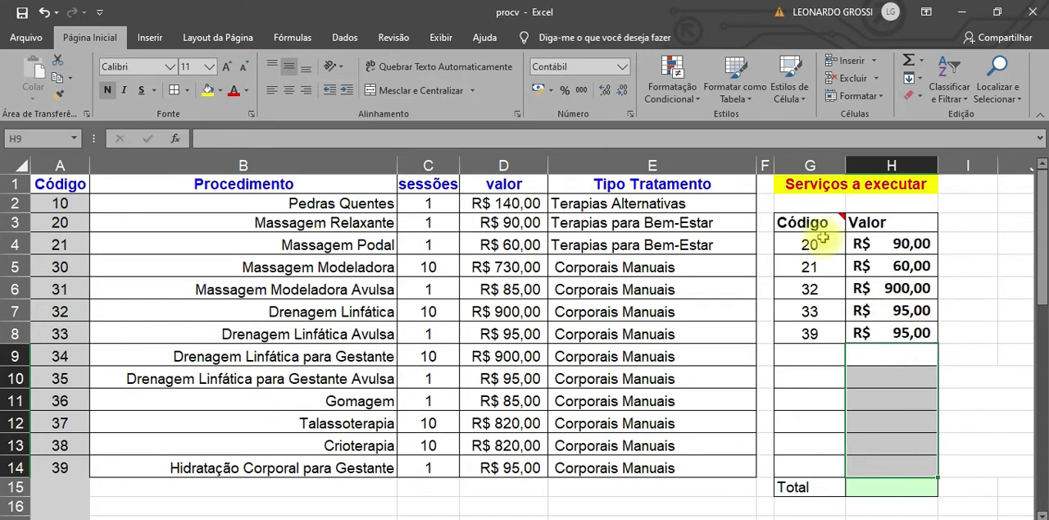
{"action": "left_click_drag", "start_coordinate": [810, 239], "coordinate": [886, 333]}
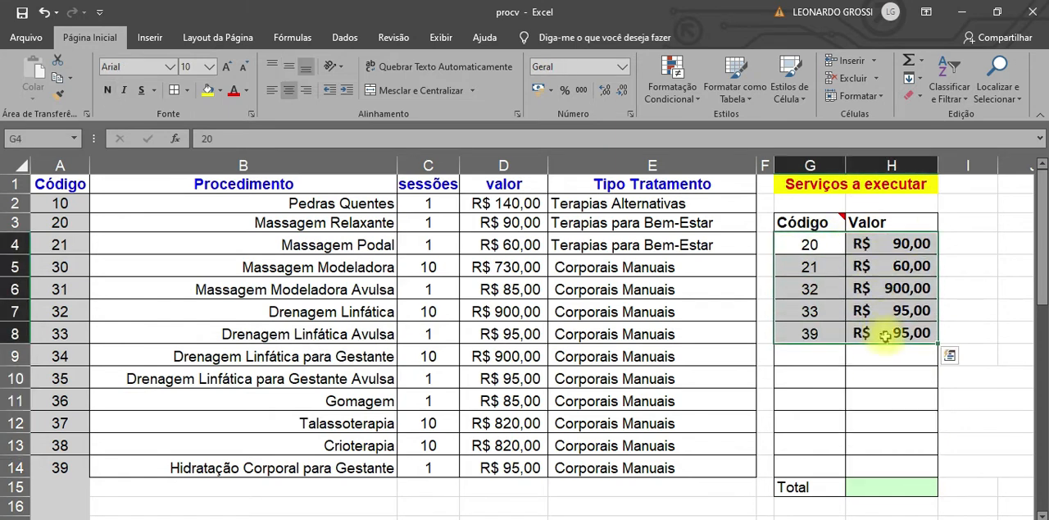
Step: Total the service values in H15 with the formula =SOMA(H4:H14)
{"action": "left_click", "coordinate": [905, 497]}
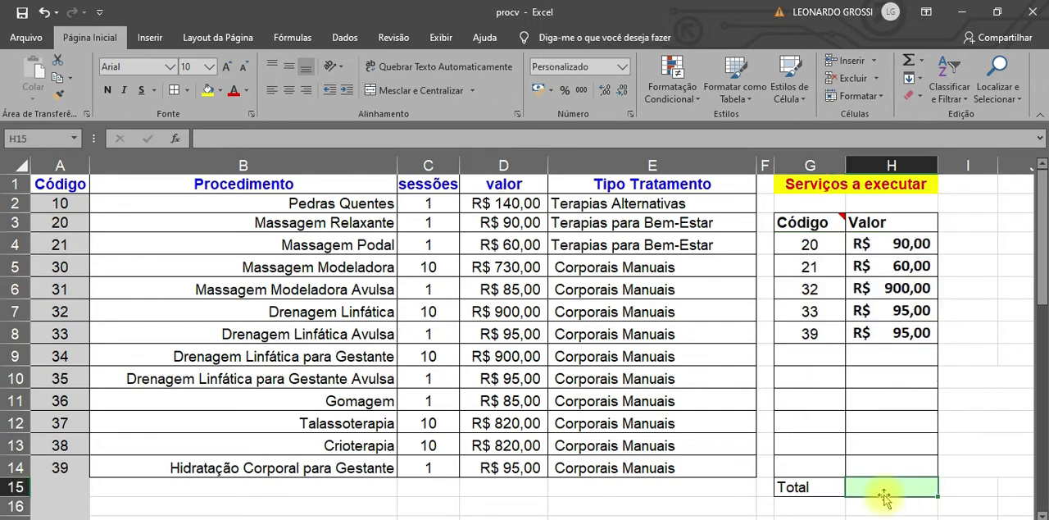
{"action": "type", "text": "=so"}
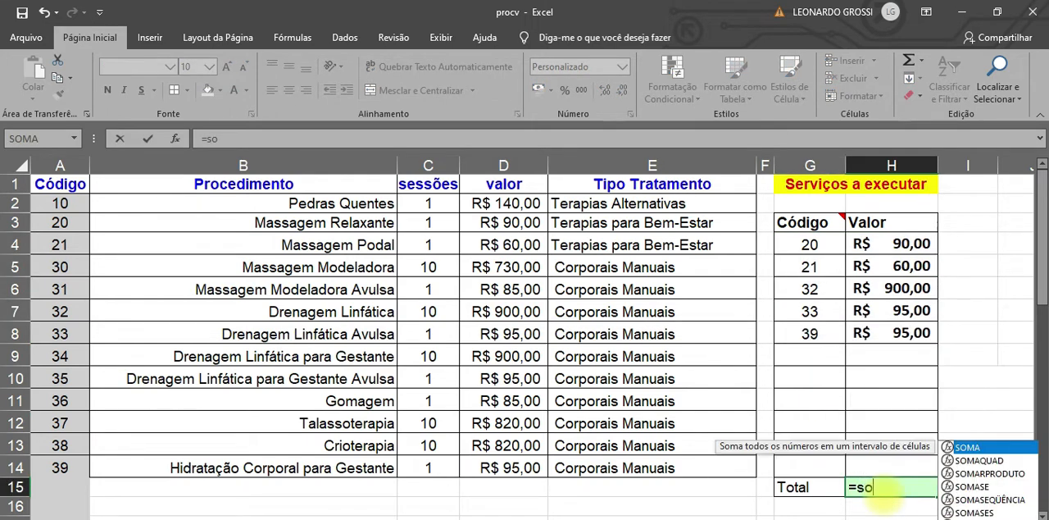
{"action": "double_click", "coordinate": [972, 447]}
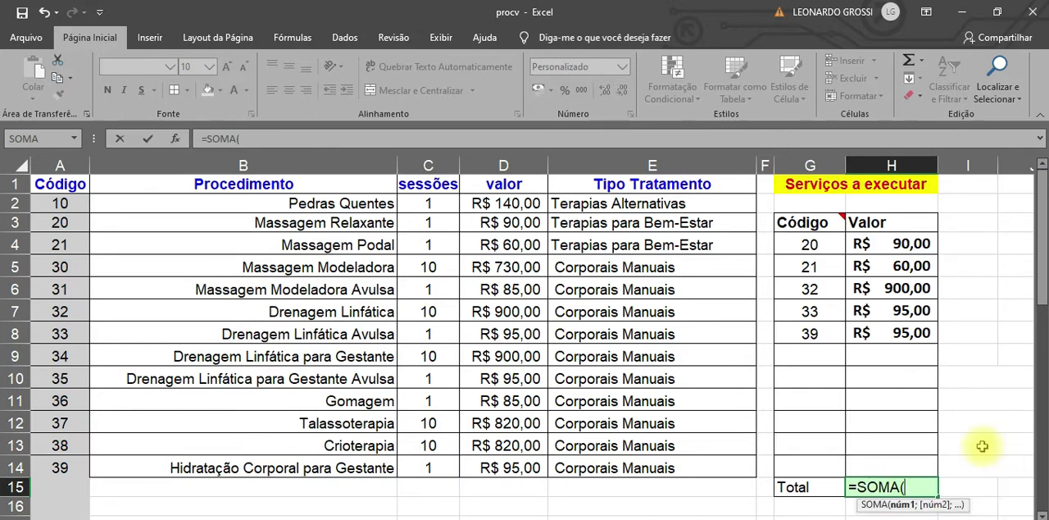
{"action": "left_click_drag", "start_coordinate": [902, 245], "coordinate": [905, 465]}
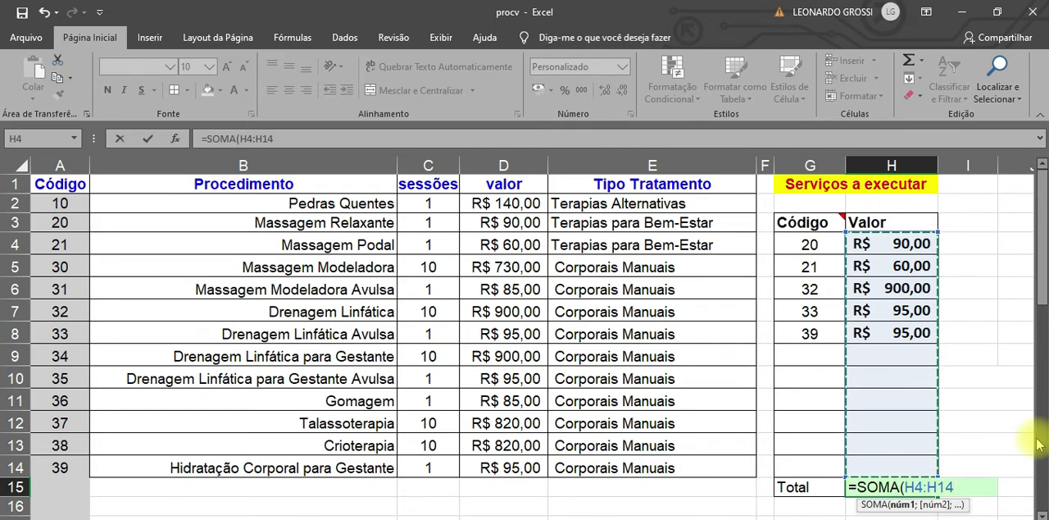
{"action": "key", "text": "Return"}
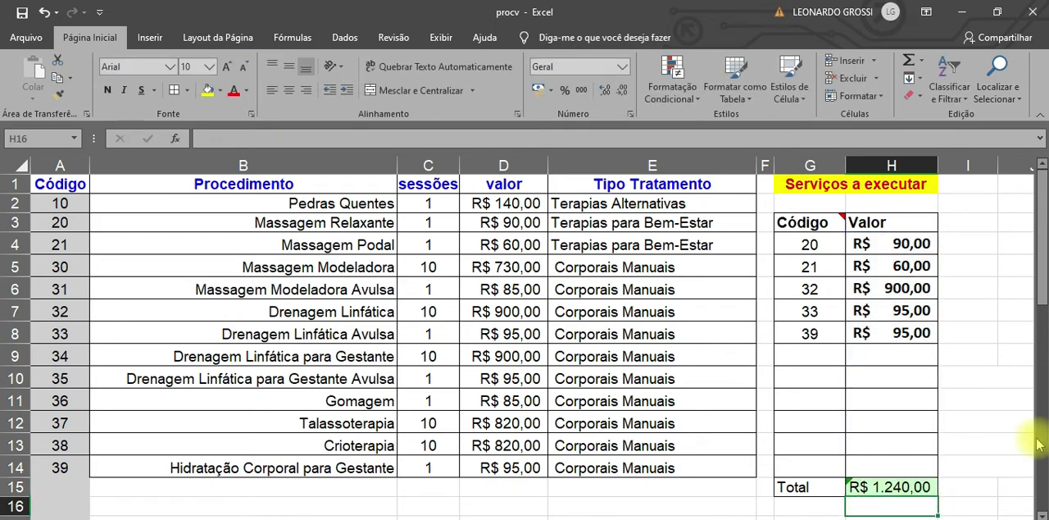
{"action": "left_click", "coordinate": [906, 490]}
Step: Fill the PROCV formula from H8 down through H14 and check its effect on the H15 total
{"action": "left_click", "coordinate": [918, 335]}
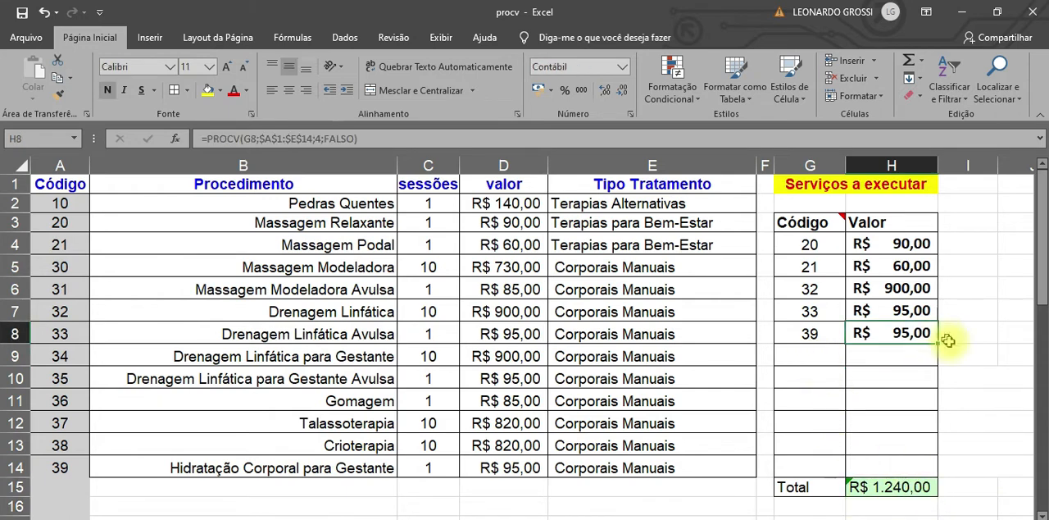
{"action": "left_click_drag", "start_coordinate": [939, 344], "coordinate": [943, 467]}
{"action": "left_click", "coordinate": [912, 490]}
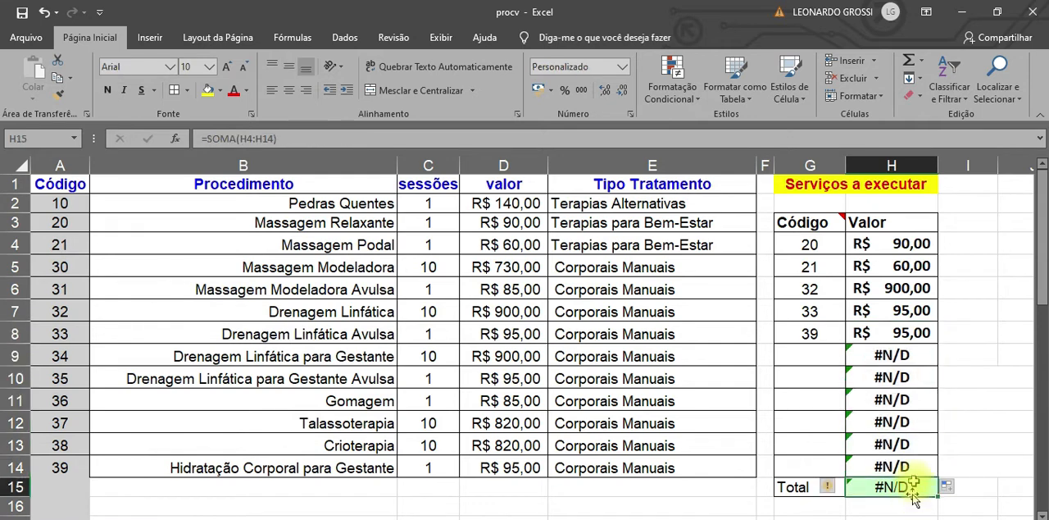
Step: Clear the lookup formulas from H10:H14, keeping the one in H9
{"action": "left_click_drag", "start_coordinate": [905, 361], "coordinate": [924, 465]}
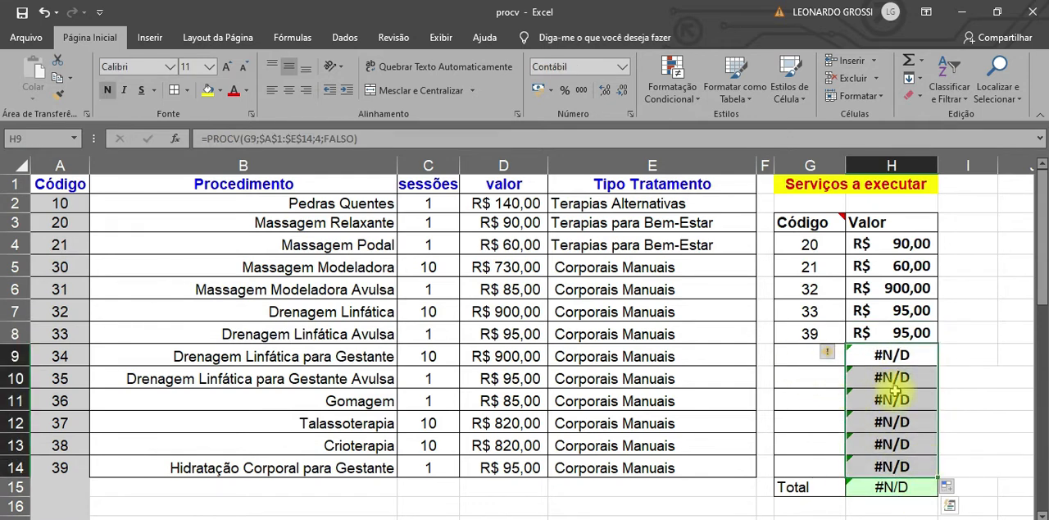
{"action": "left_click_drag", "start_coordinate": [898, 379], "coordinate": [908, 467]}
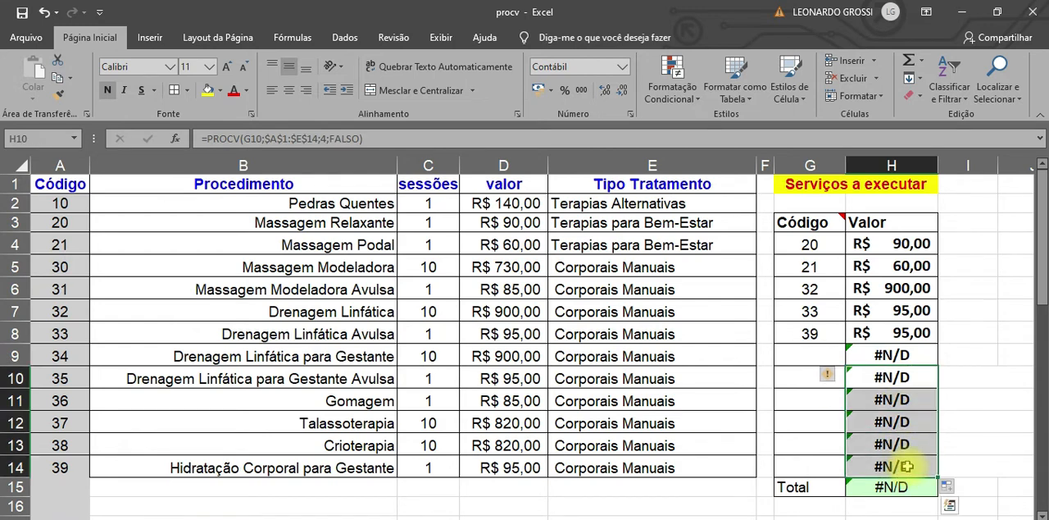
{"action": "key", "text": "Delete"}
Step: Enter code 35 in the Código cell G9 and check the total in H15
{"action": "left_click", "coordinate": [807, 356]}
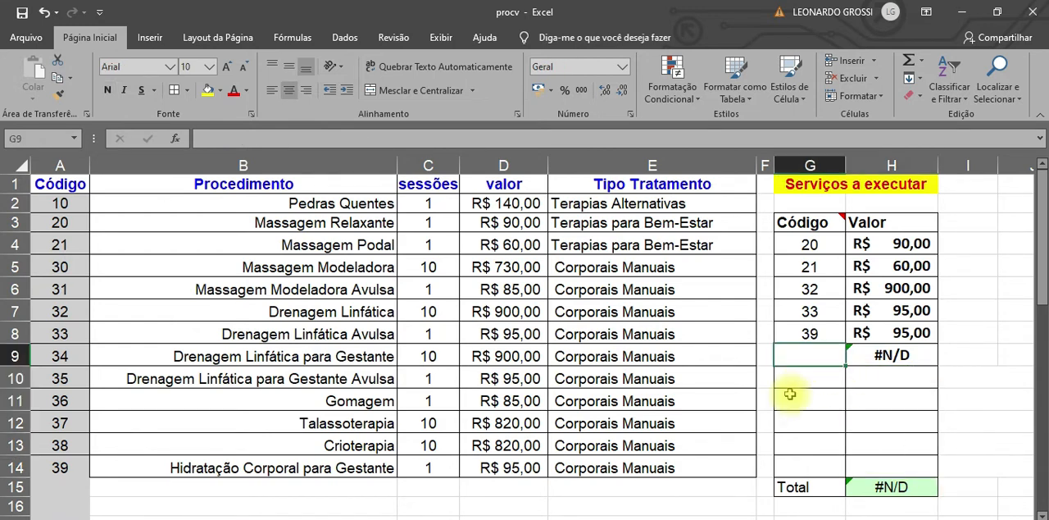
{"action": "type", "text": "5"}
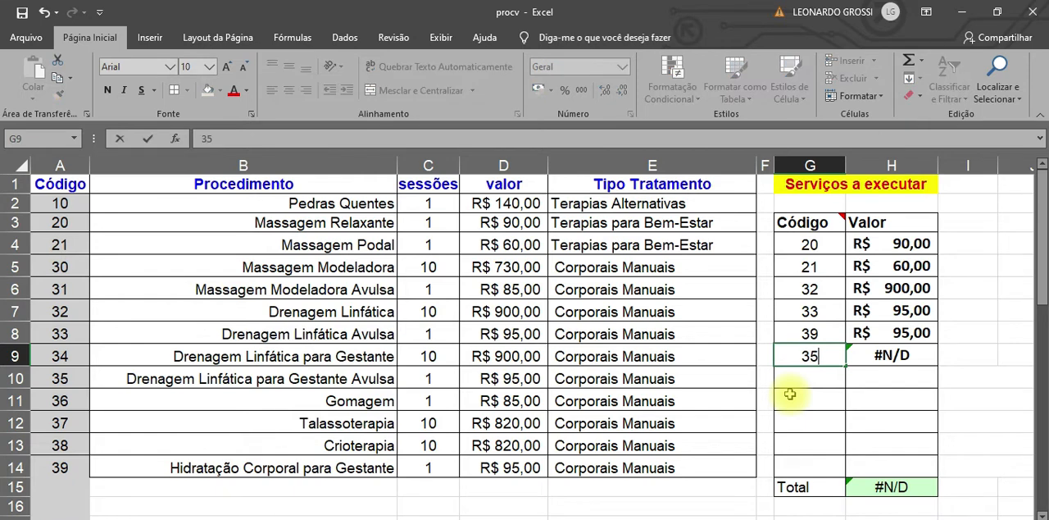
{"action": "key", "text": "Return"}
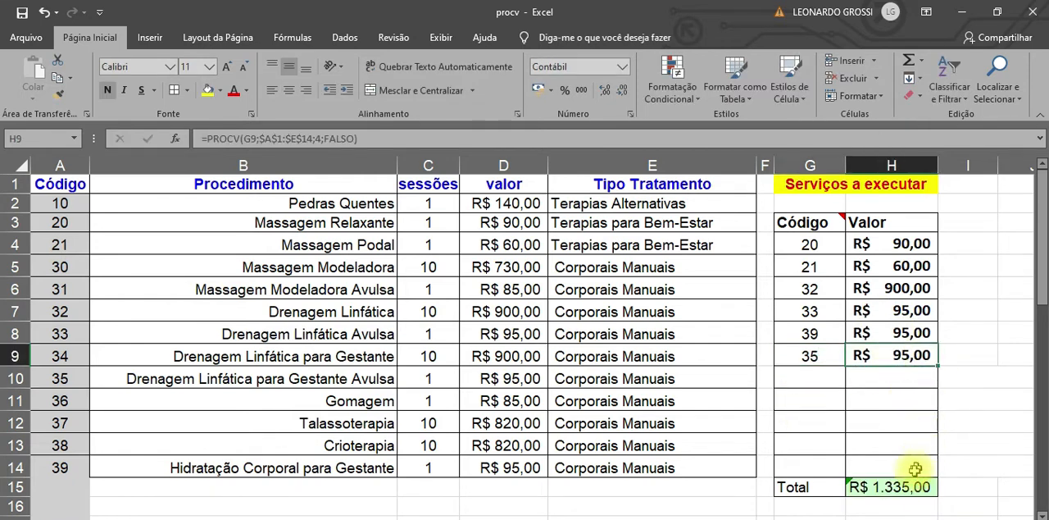
{"action": "left_click", "coordinate": [910, 497]}
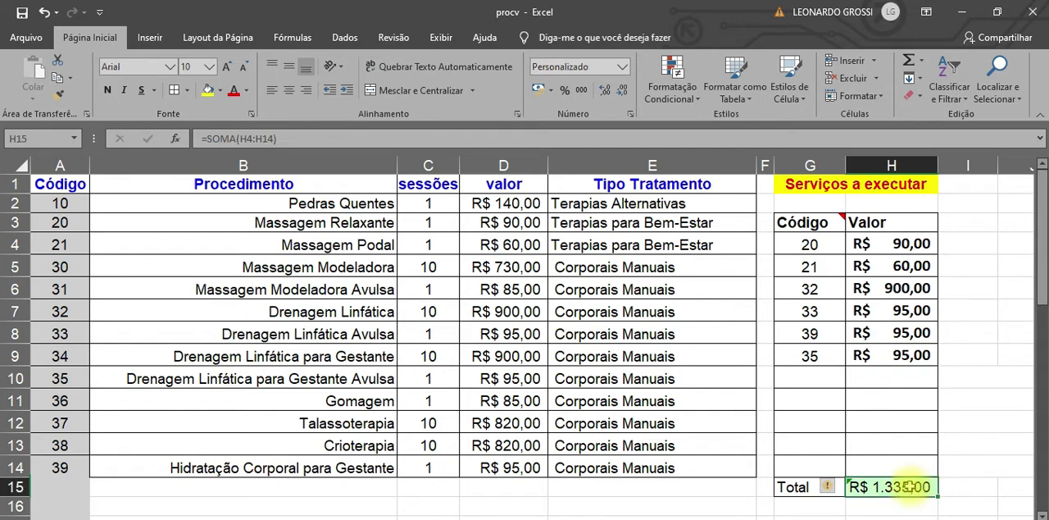
Step: Enter code 38 in the Código cell G10 and check the total in H15
{"action": "left_click", "coordinate": [808, 401]}
{"action": "left_click", "coordinate": [829, 378]}
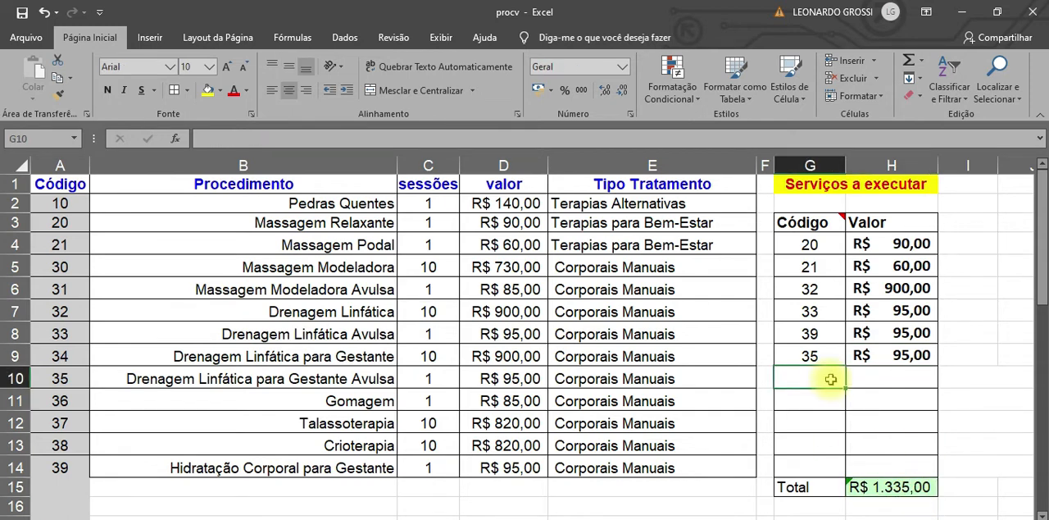
{"action": "type", "text": "38"}
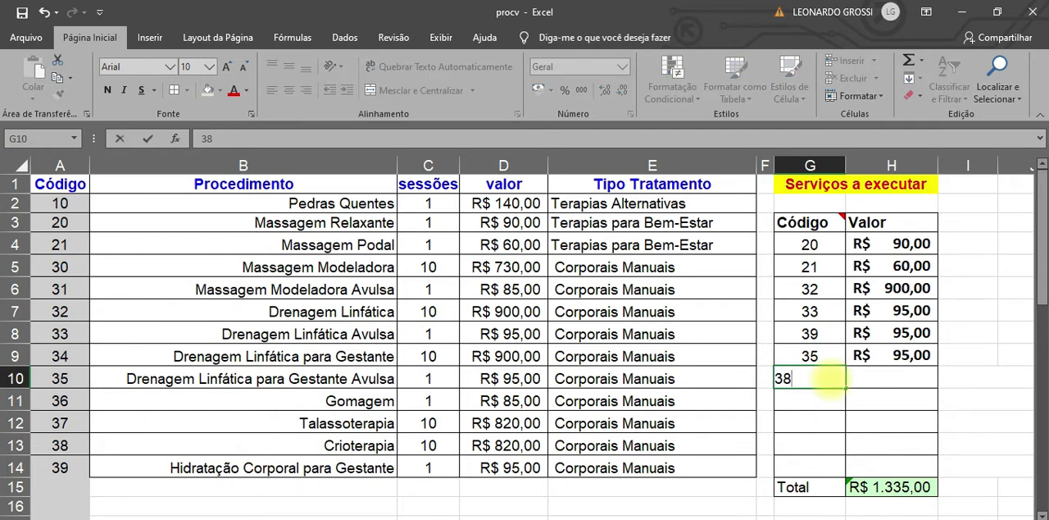
{"action": "key", "text": "Return"}
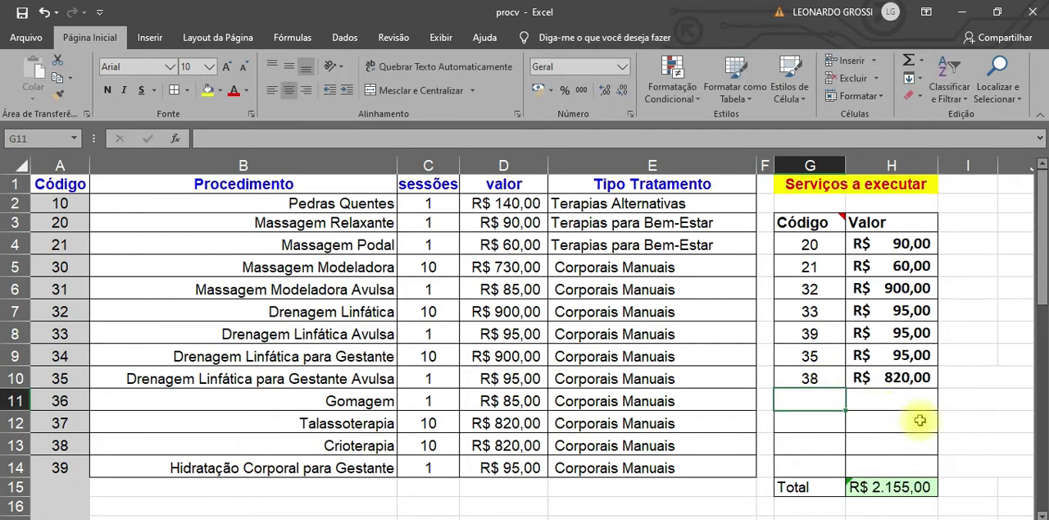
{"action": "left_click", "coordinate": [922, 490]}
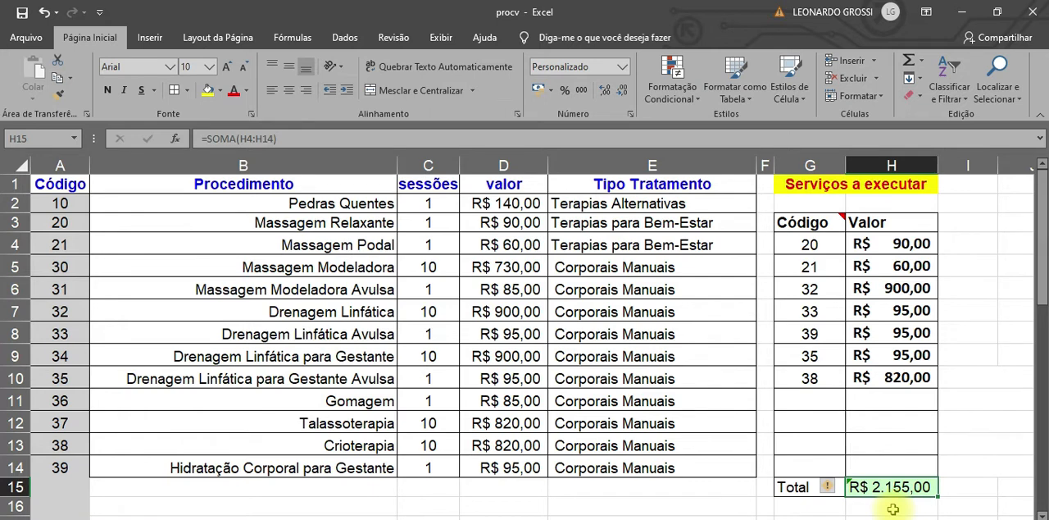
Step: Enter codes 30, 10 and 20 in the Código cells G11, G12 and G13, and review the values and total
{"action": "left_click", "coordinate": [801, 397]}
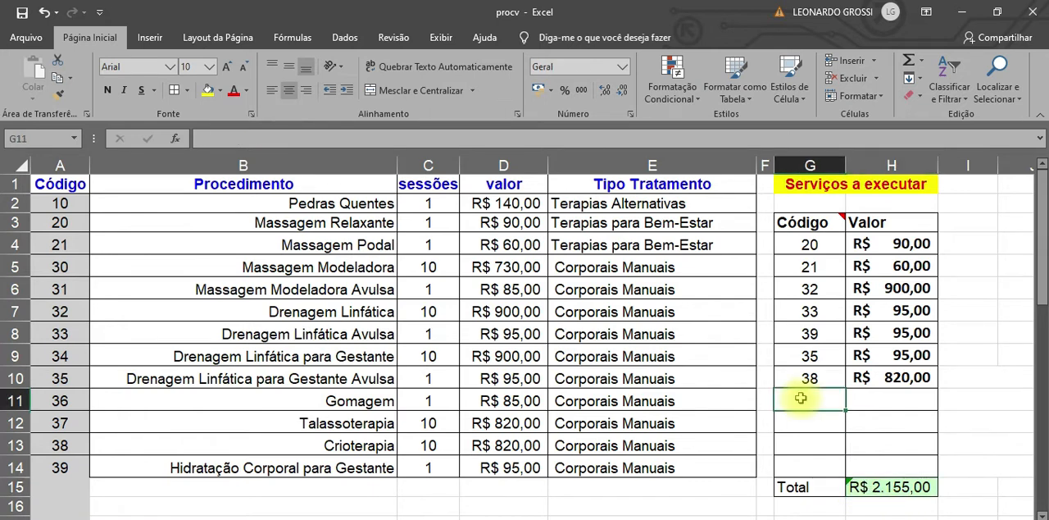
{"action": "type", "text": "30"}
{"action": "key", "text": "Return"}
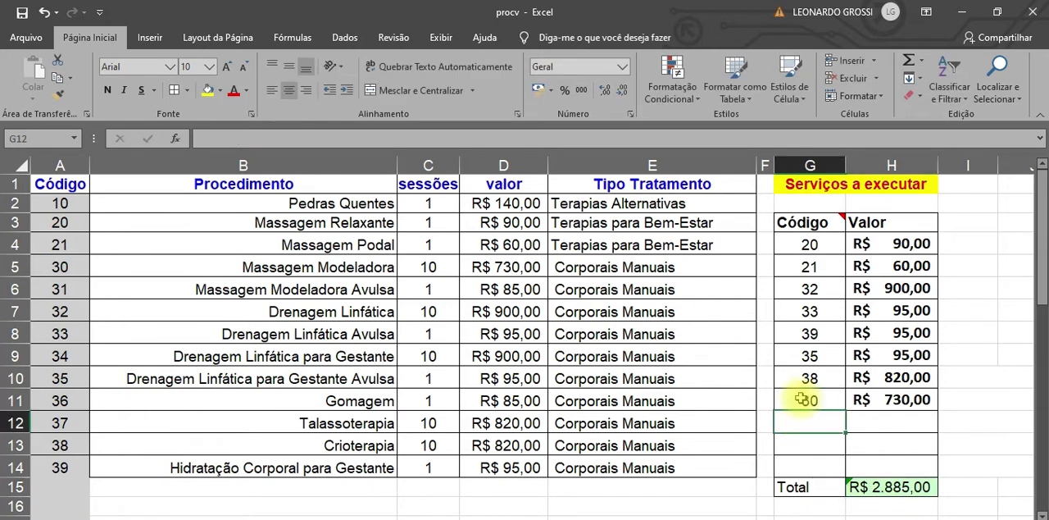
{"action": "type", "text": "10"}
{"action": "key", "text": "Return"}
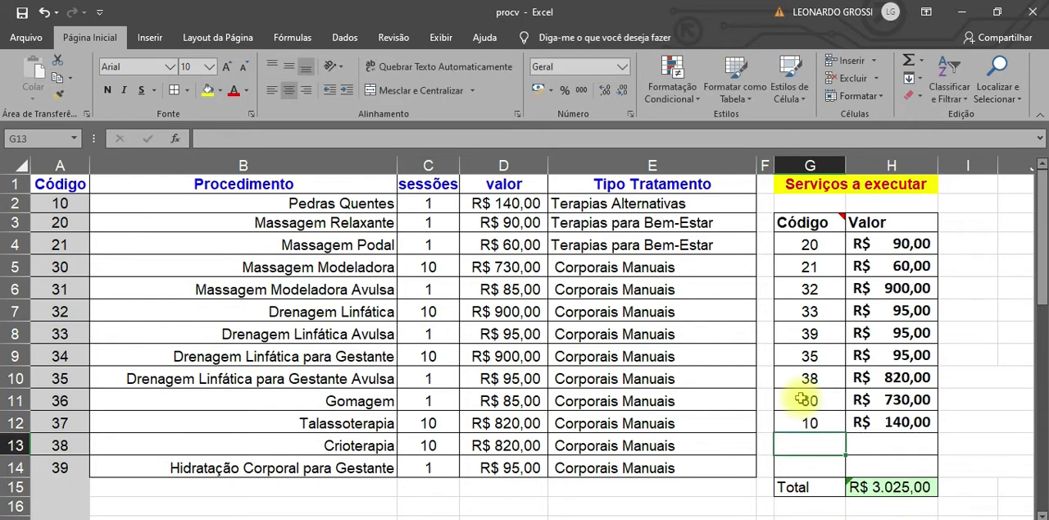
{"action": "type", "text": "20"}
{"action": "key", "text": "Return"}
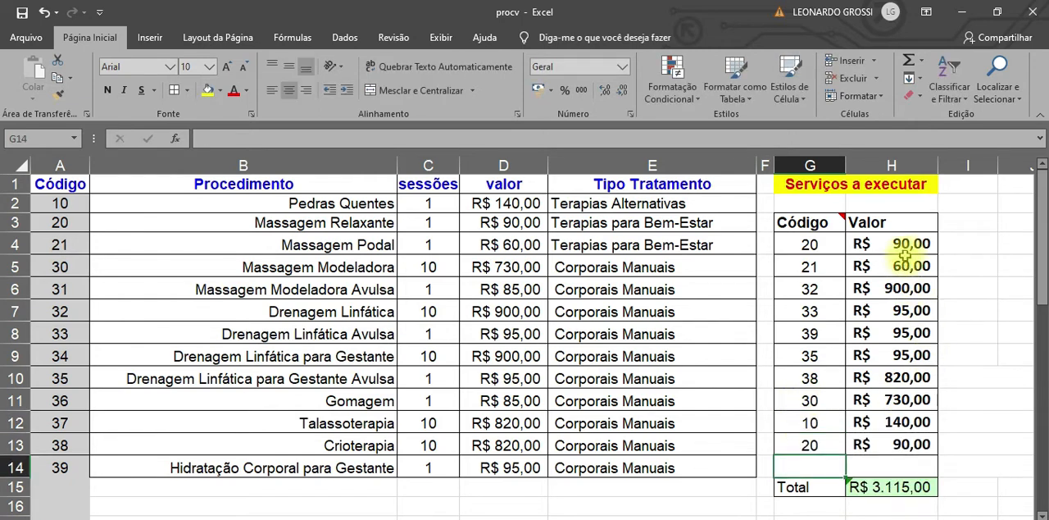
{"action": "left_click_drag", "start_coordinate": [906, 244], "coordinate": [916, 451]}
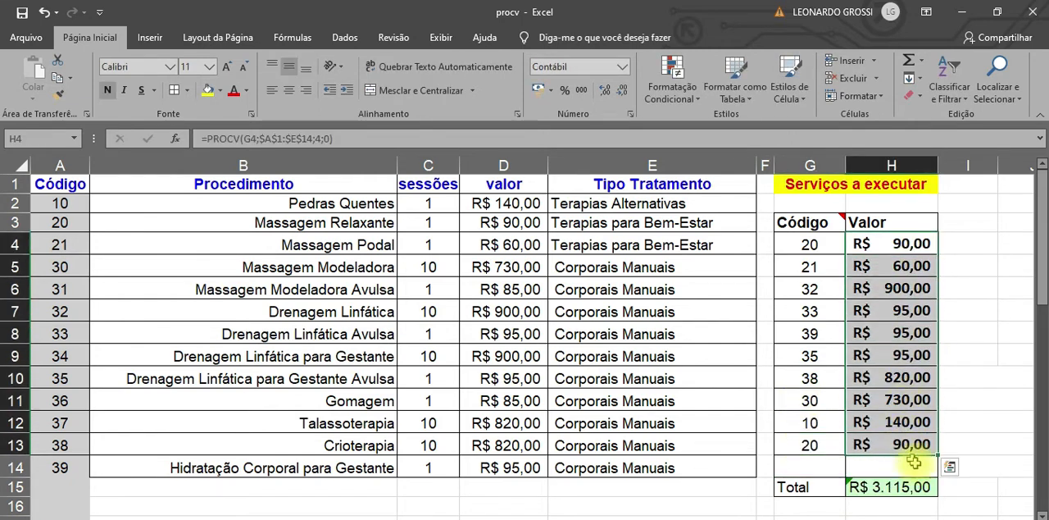
{"action": "left_click", "coordinate": [909, 484]}
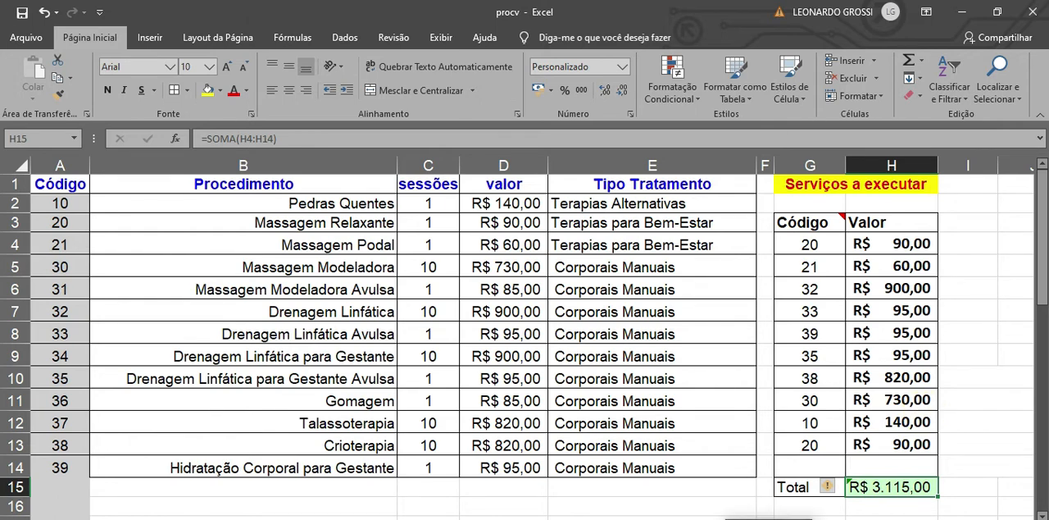
Step: Delete the code in G13 and check how the H13 lookup and the H15 total react
{"action": "left_click", "coordinate": [810, 447]}
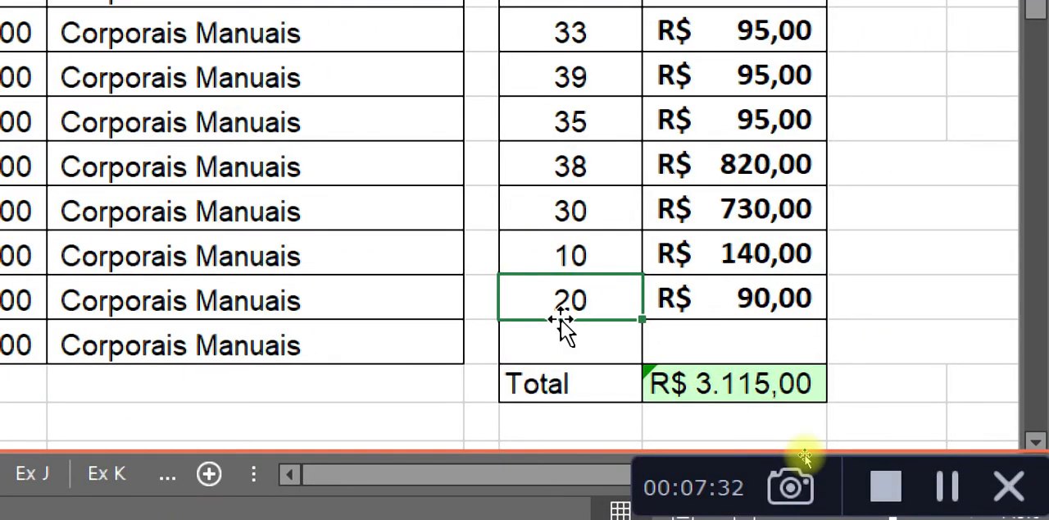
{"action": "key", "text": "Delete"}
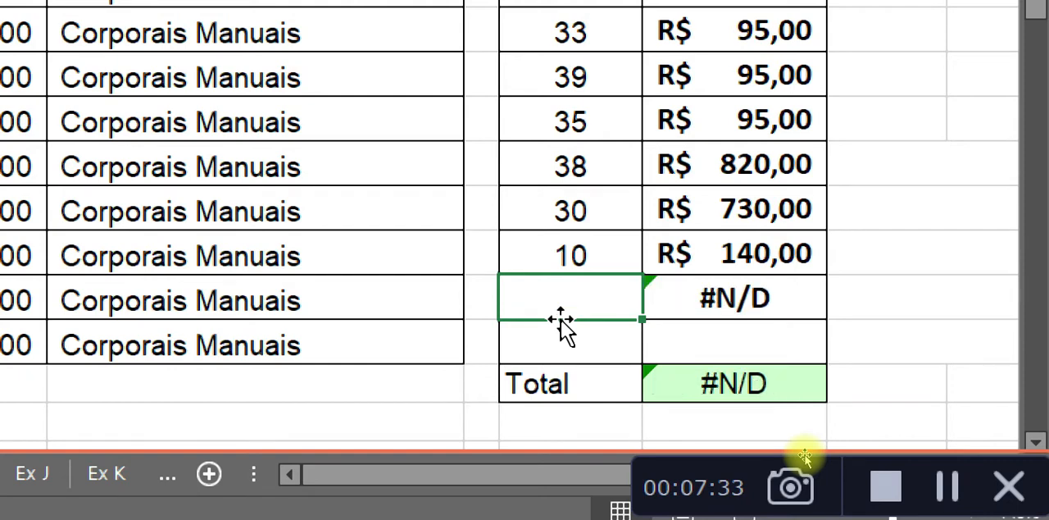
{"action": "left_click", "coordinate": [753, 308]}
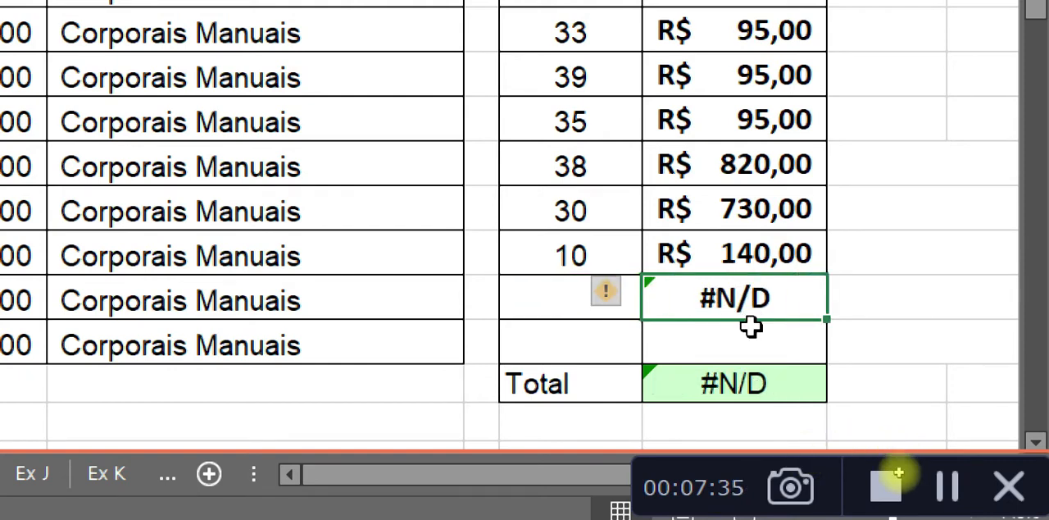
{"action": "left_click", "coordinate": [720, 384]}
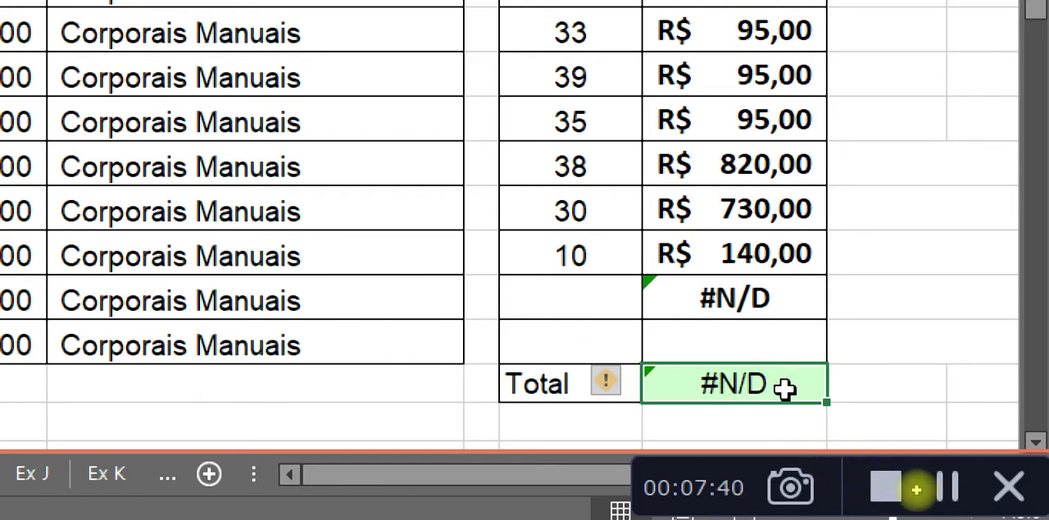
Step: Enter code 10 in the empty Código cell G13
{"action": "left_click", "coordinate": [581, 304]}
{"action": "type", "text": "10"}
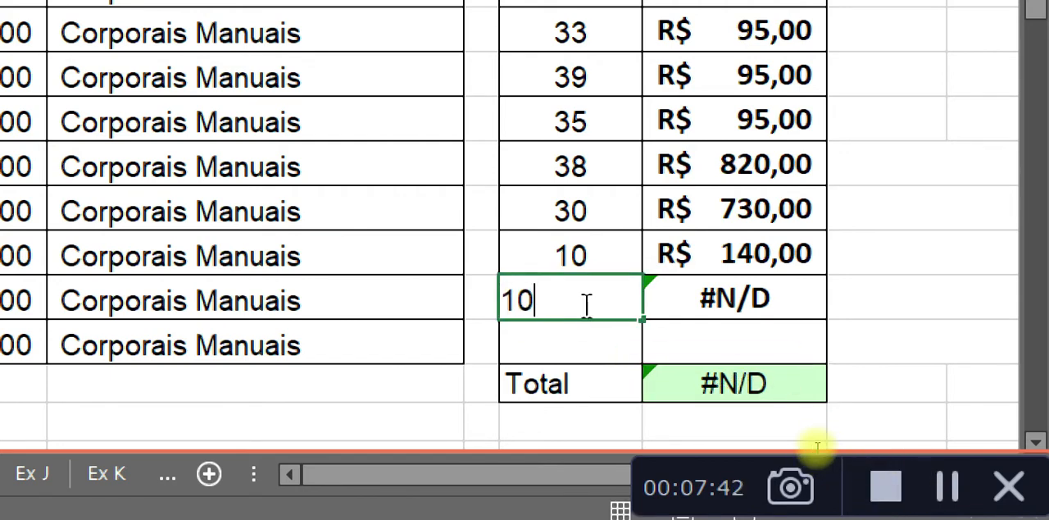
{"action": "key", "text": "Return"}
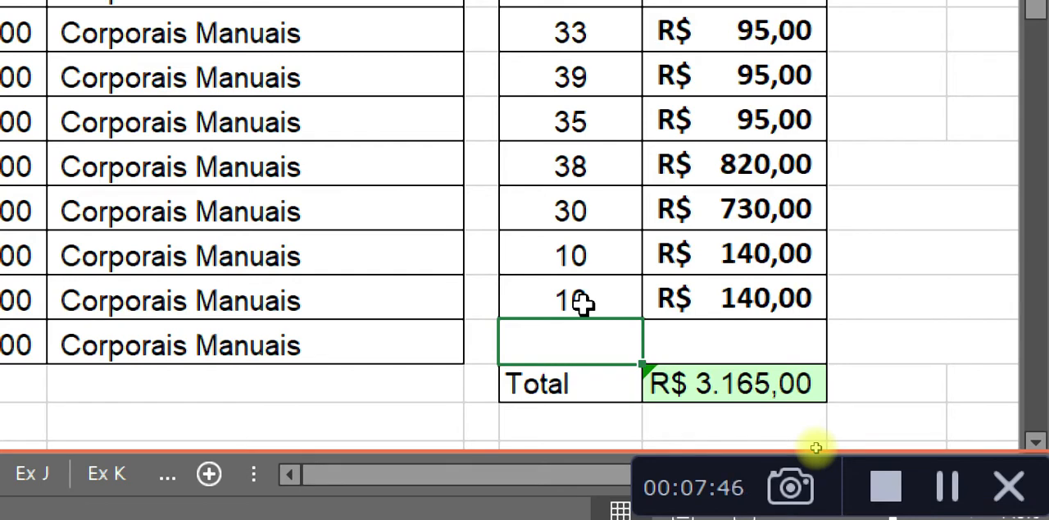
{"action": "left_click", "coordinate": [592, 300]}
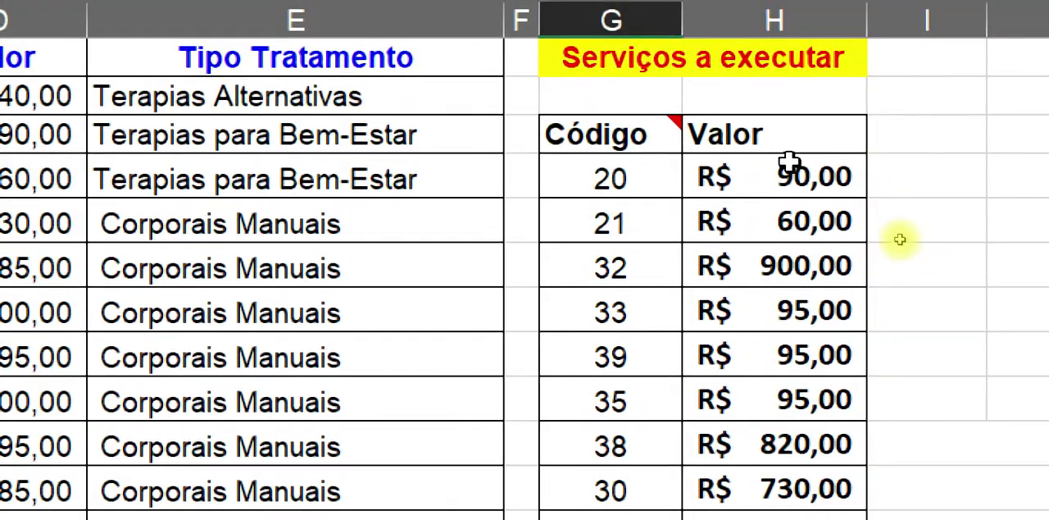
Step: Review the arguments of the PROCV formula in H4 without changing it
{"action": "left_click", "coordinate": [796, 169]}
{"action": "double_click", "coordinate": [796, 169]}
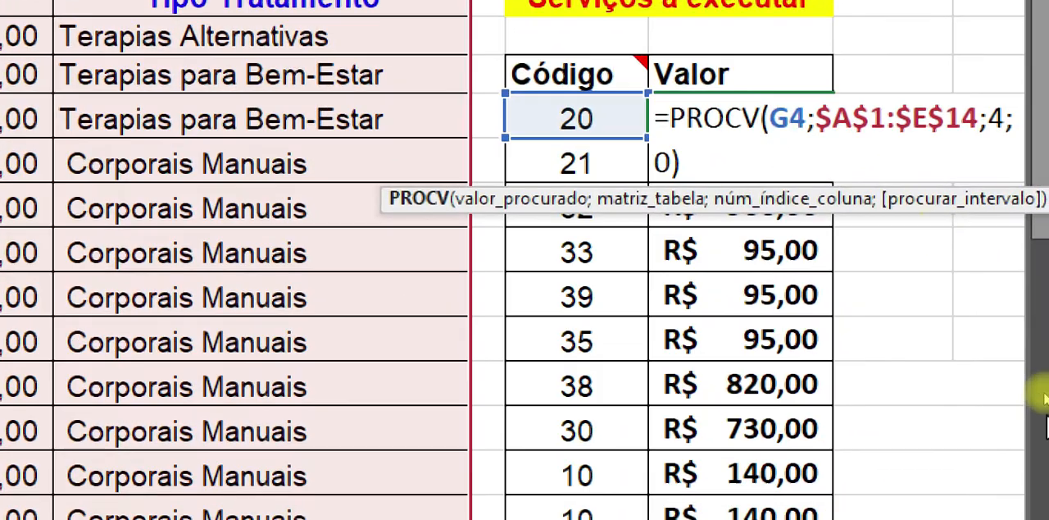
{"action": "key", "text": "Escape"}
Step: Clear the codes and lookup values in columns G and H from row 5 down to the last filled row
{"action": "left_click_drag", "start_coordinate": [617, 229], "coordinate": [720, 257]}
{"action": "left_click_drag", "start_coordinate": [686, 199], "coordinate": [756, 518]}
{"action": "left_click", "coordinate": [742, 513]}
{"action": "mouse_move", "coordinate": [538, 163]}
{"action": "left_mouse_down"}
{"action": "mouse_move", "coordinate": [750, 402]}
{"action": "mouse_move", "coordinate": [766, 510]}
{"action": "left_mouse_up"}
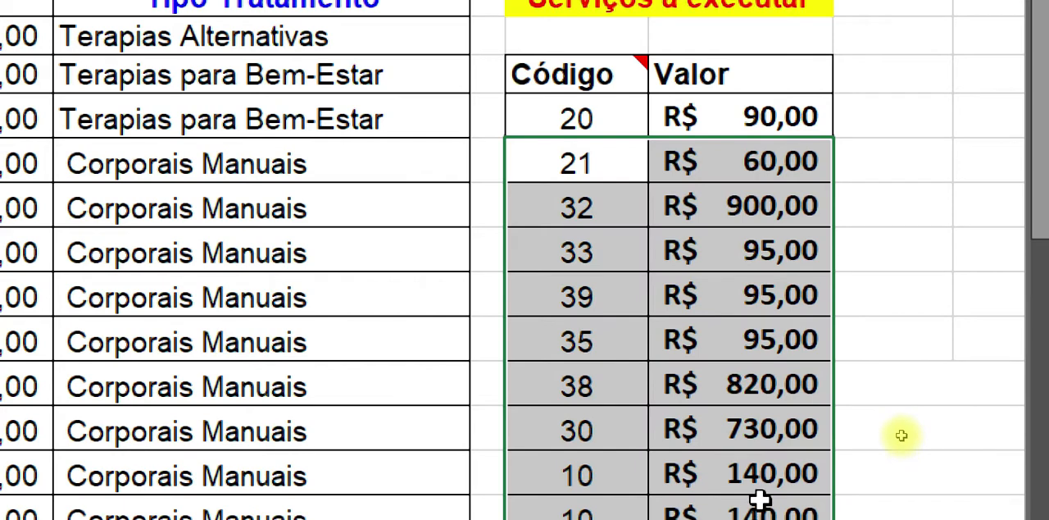
{"action": "key", "text": "Delete"}
Step: Review the PROCV formula in the Valor cell H4 and clear it from the cell
{"action": "left_click", "coordinate": [693, 108]}
{"action": "double_click", "coordinate": [703, 115]}
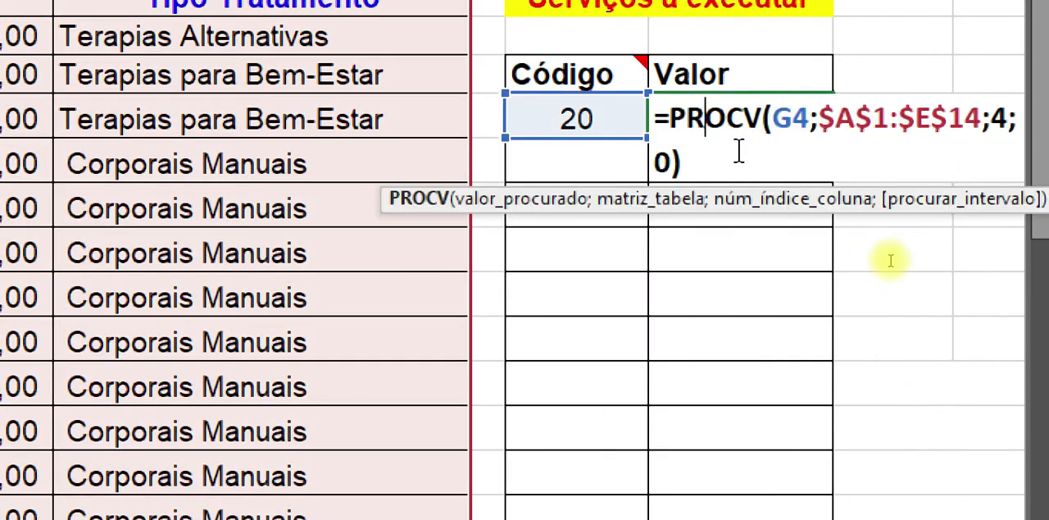
{"action": "key", "text": "ctrl+Return"}
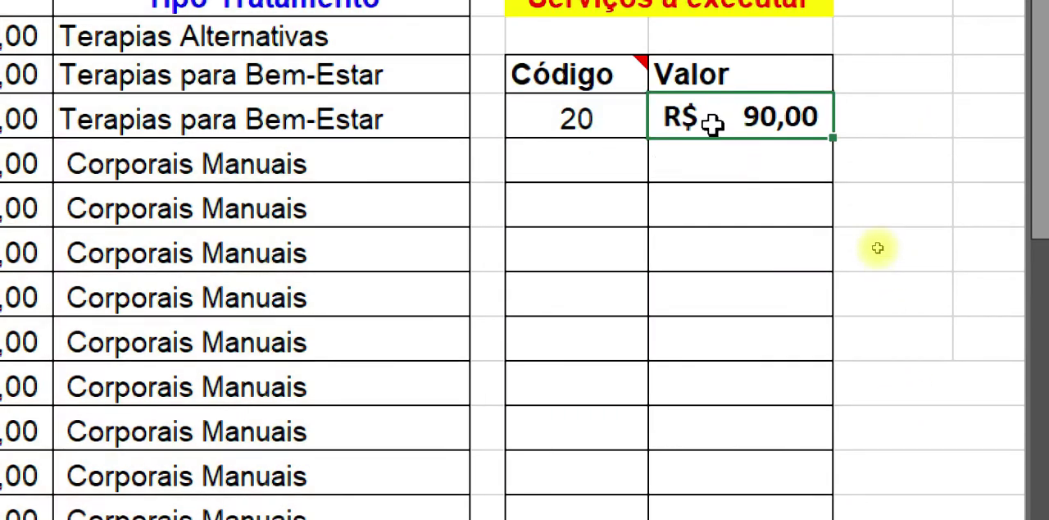
{"action": "key", "text": "Delete"}
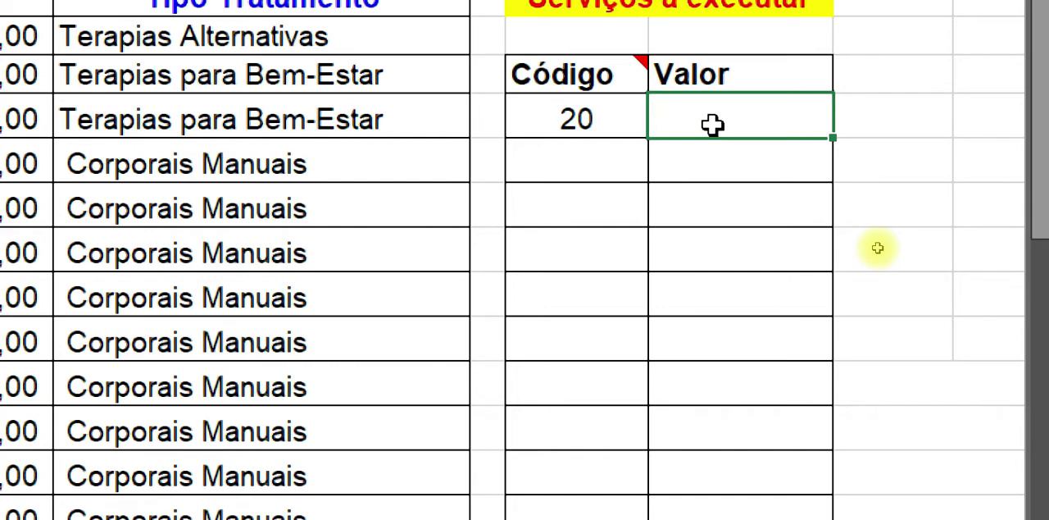
Step: Start a new PROCV formula in H4 with the code in G4 as the lookup value
{"action": "type", "text": "=pro"}
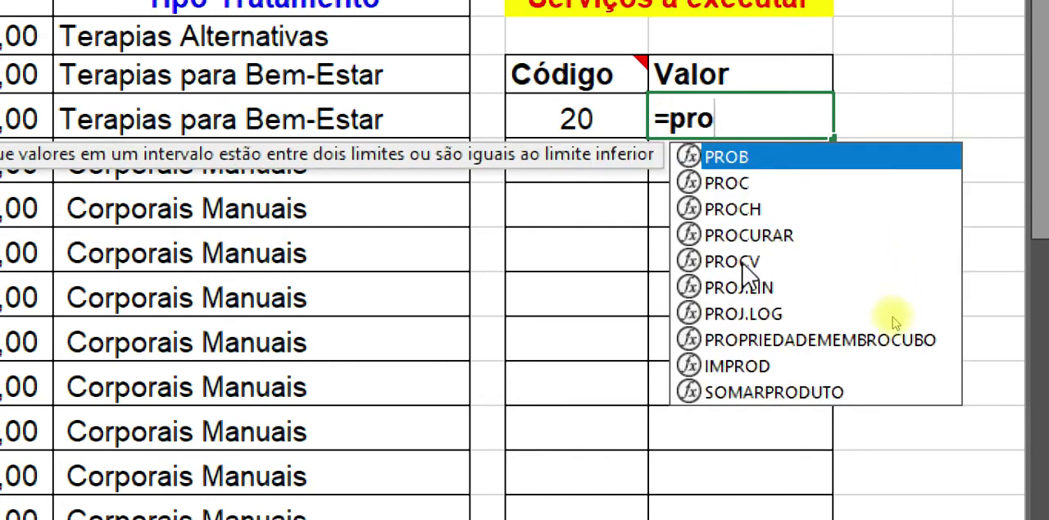
{"action": "key", "text": "Down"}
{"action": "key", "text": "Down"}
{"action": "key", "text": "Down"}
{"action": "key", "text": "Down"}
{"action": "key", "text": "Tab"}
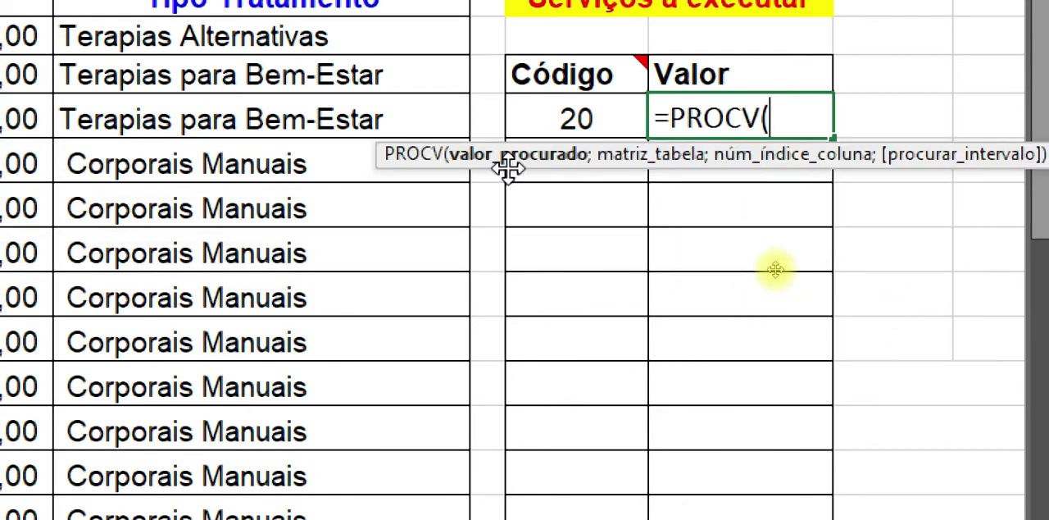
{"action": "left_click", "coordinate": [584, 121]}
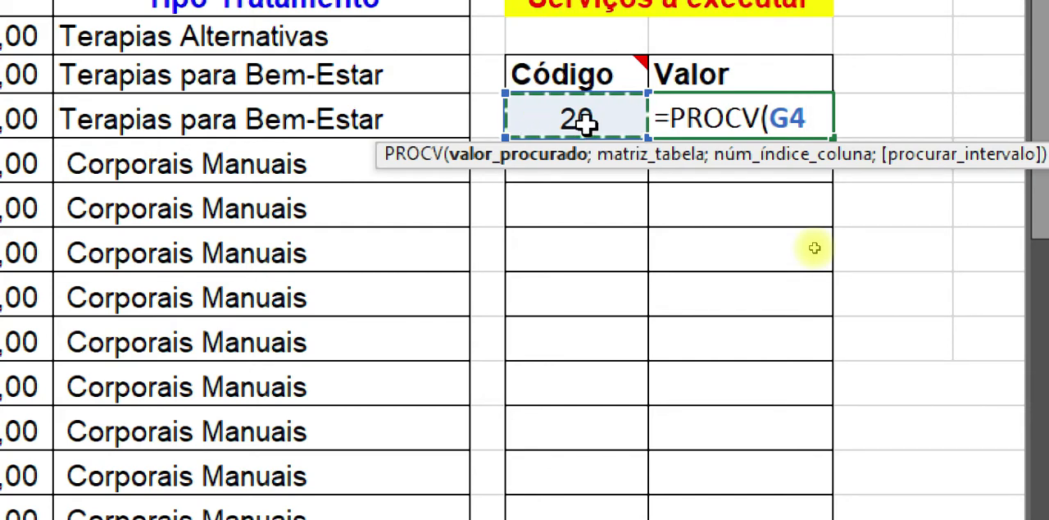
{"action": "type", "text": ";"}
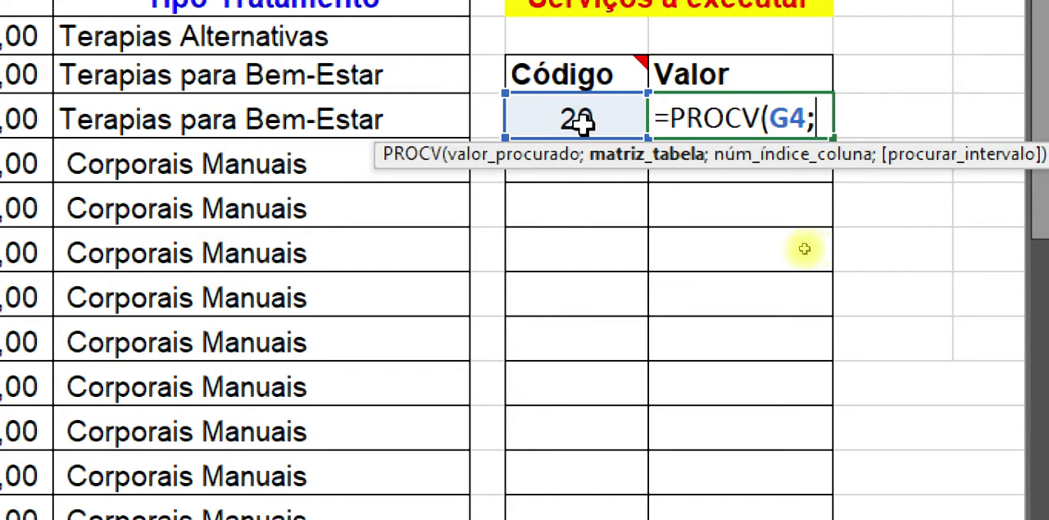
{"action": "left_click", "coordinate": [582, 120]}
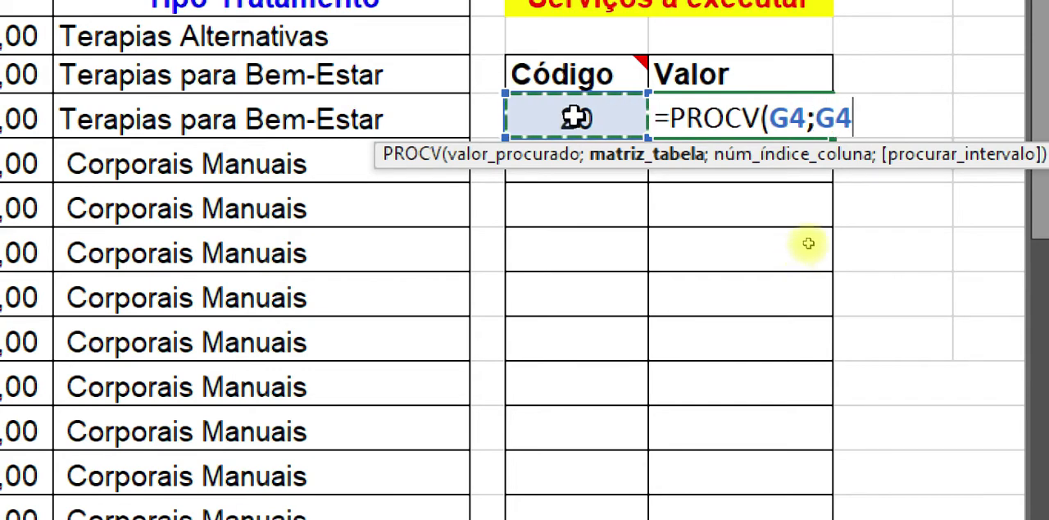
{"action": "key", "text": "BackSpace"}
{"action": "key", "text": "BackSpace"}
{"action": "key", "text": "BackSpace"}
{"action": "key", "text": "Return"}
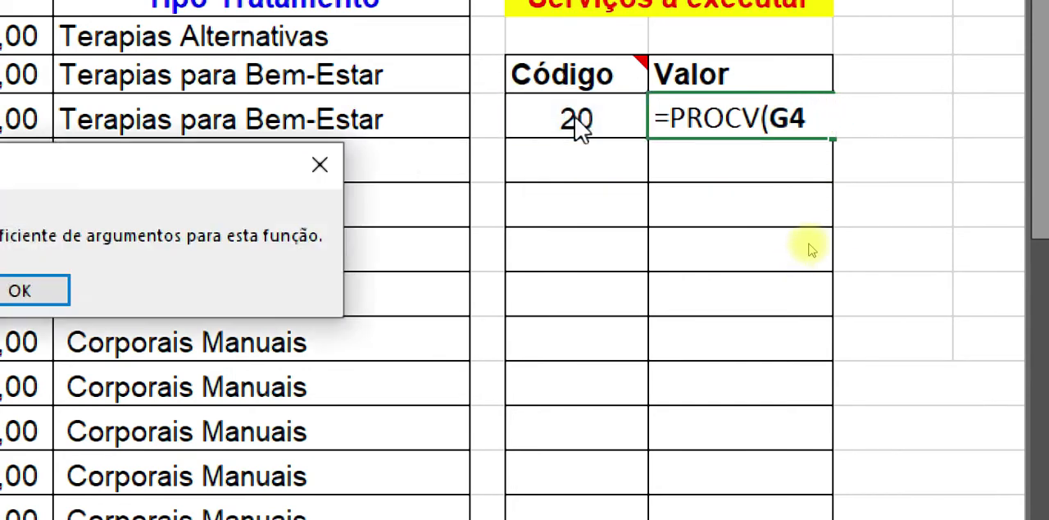
{"action": "key", "text": "Return"}
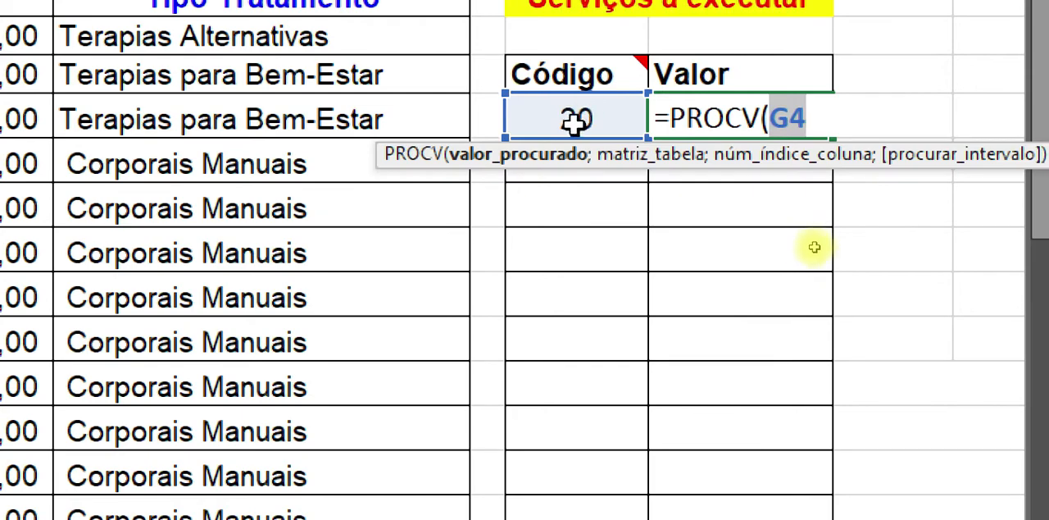
{"action": "key", "text": "End"}
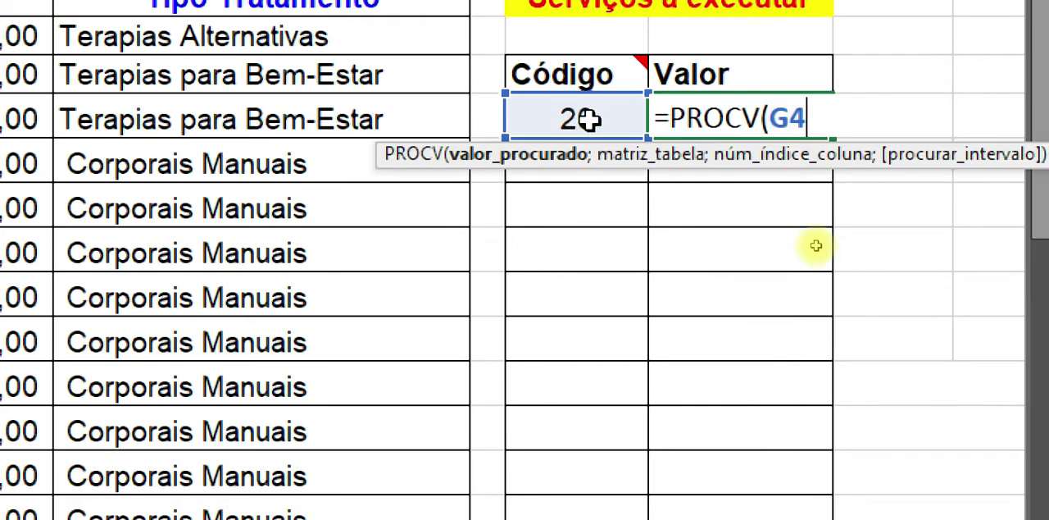
Step: Complete the PROCV in H4 with the absolute table range $A$1:$E$14, column index 4 and 0 for exact match
{"action": "type", "text": ";"}
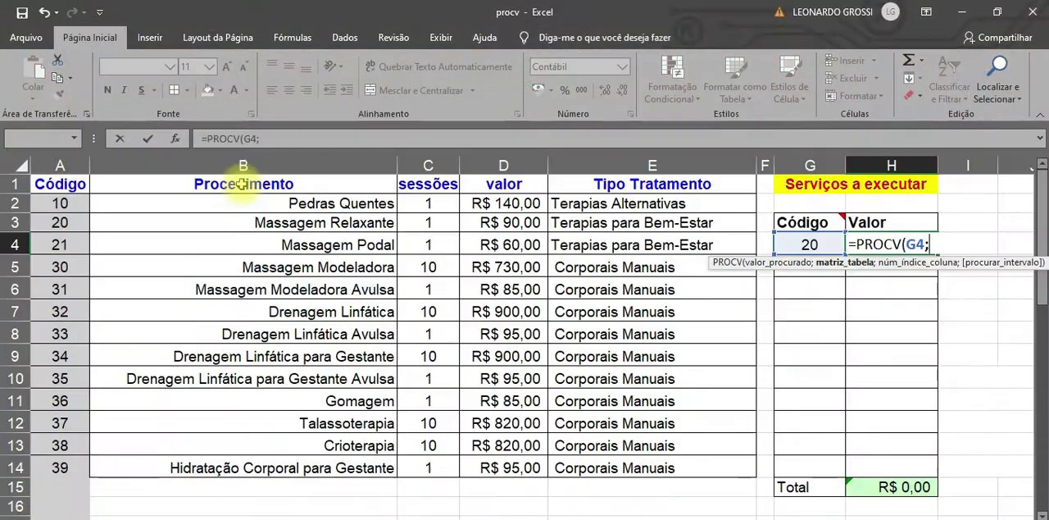
{"action": "left_click_drag", "start_coordinate": [73, 189], "coordinate": [628, 463]}
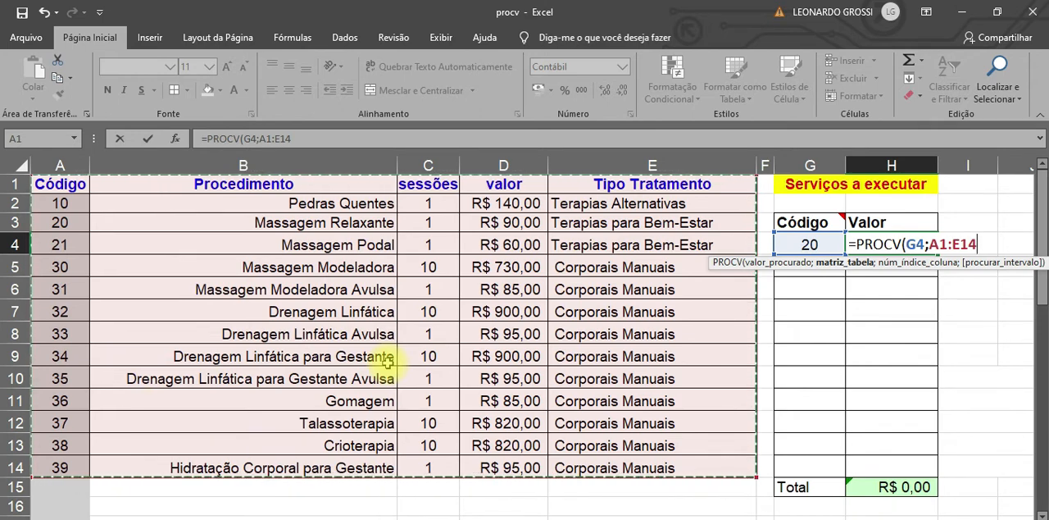
{"action": "key", "text": "F4"}
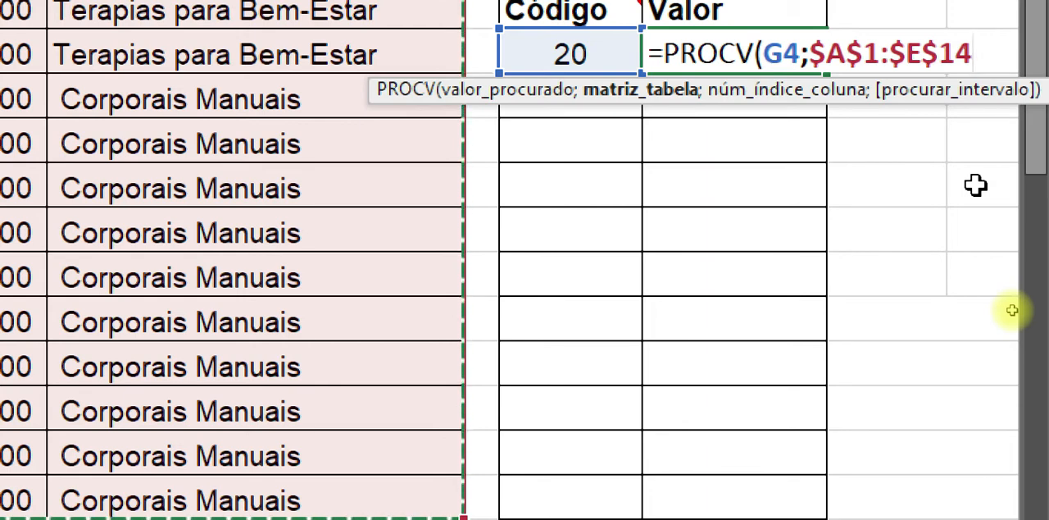
{"action": "type", "text": ";"}
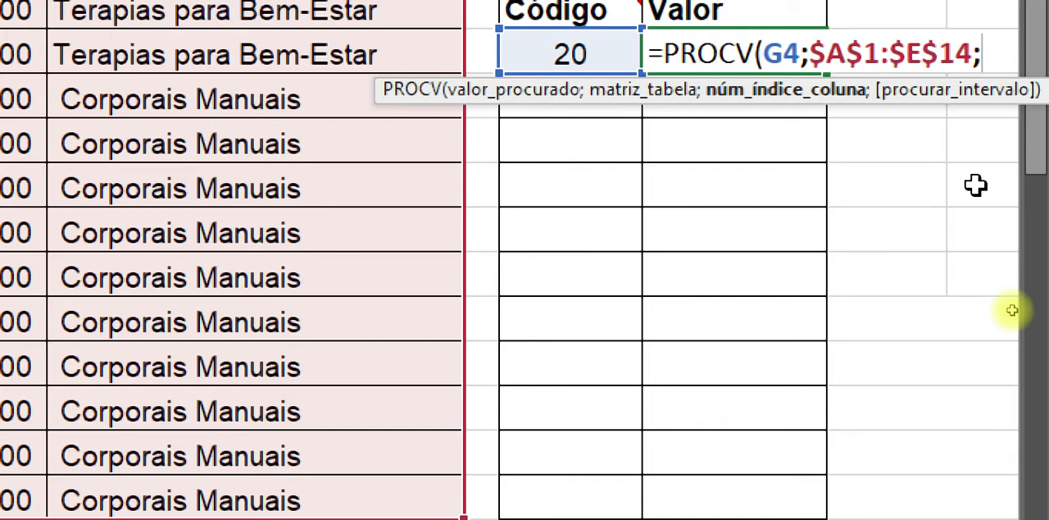
{"action": "type", "text": "4;0"}
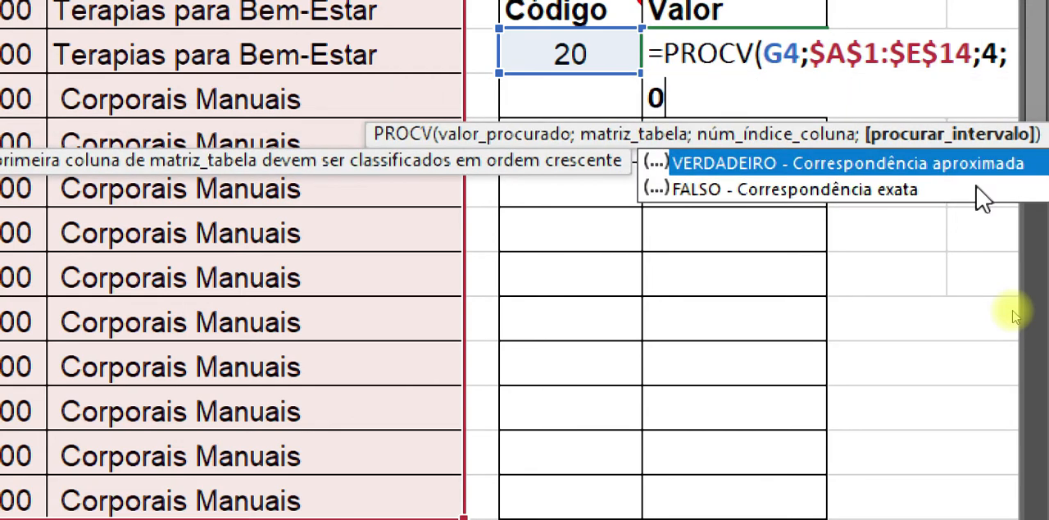
{"action": "key", "text": "Return"}
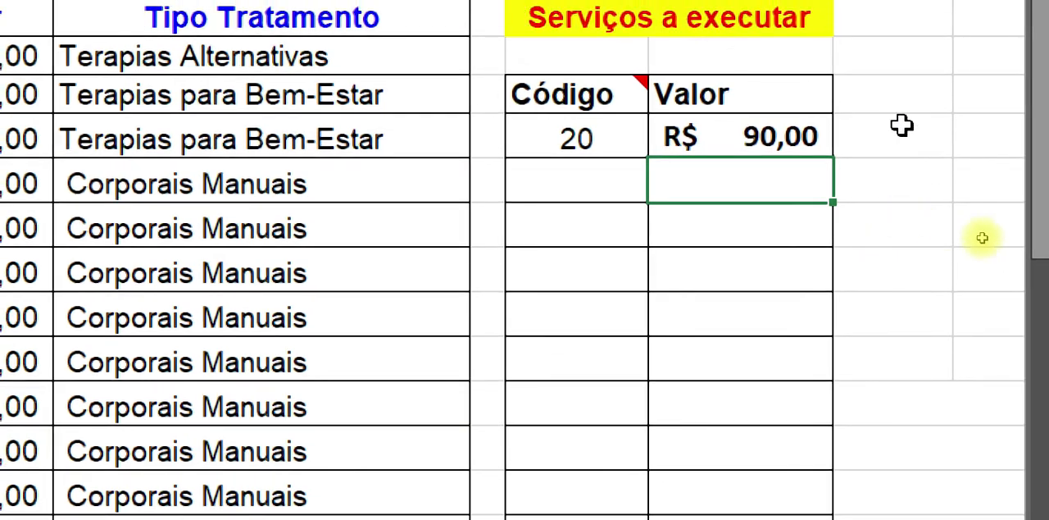
Step: Delete the code in G4 and inspect the H4 lookup formula without changing it
{"action": "left_click", "coordinate": [597, 149]}
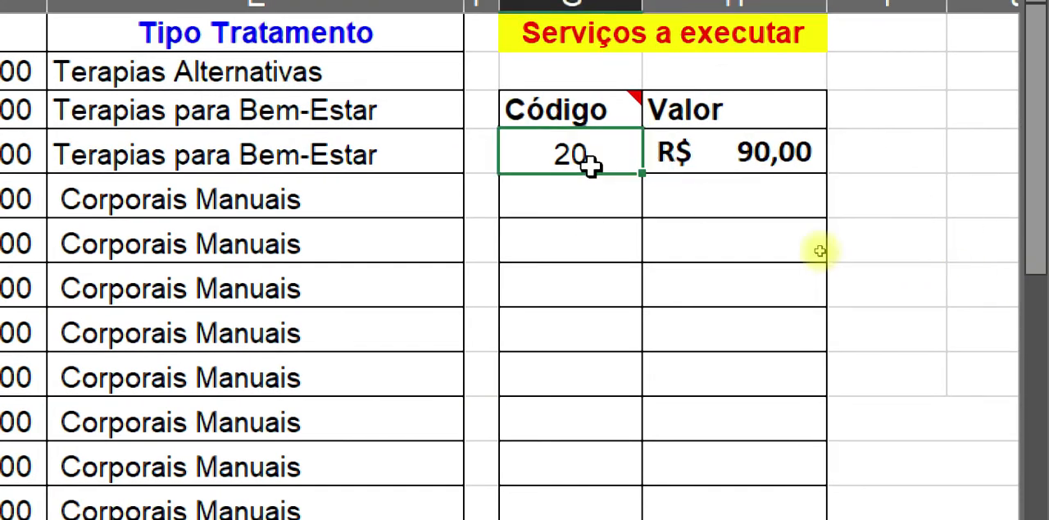
{"action": "key", "text": "Delete"}
{"action": "left_click", "coordinate": [730, 157]}
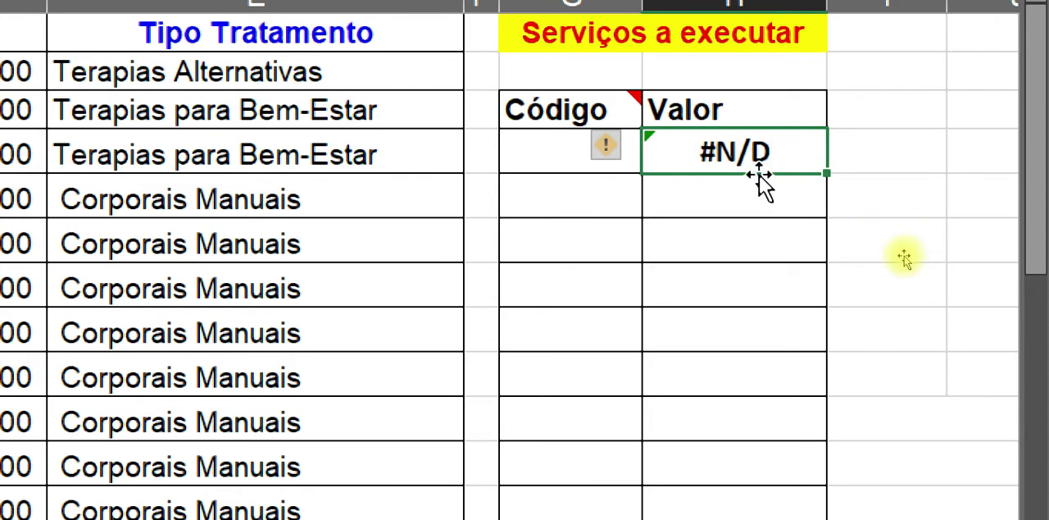
{"action": "left_click", "coordinate": [527, 162]}
{"action": "double_click", "coordinate": [698, 154]}
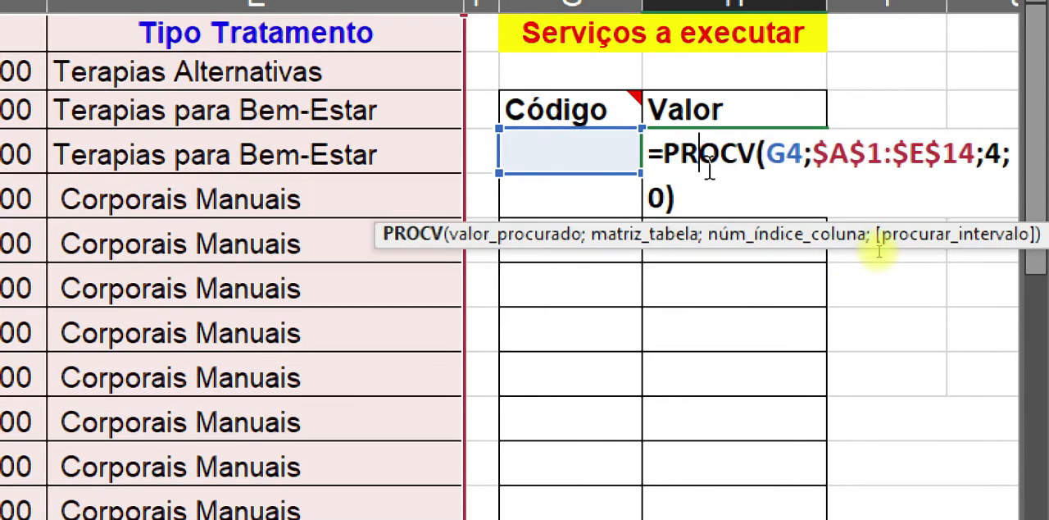
{"action": "key", "text": "Escape"}
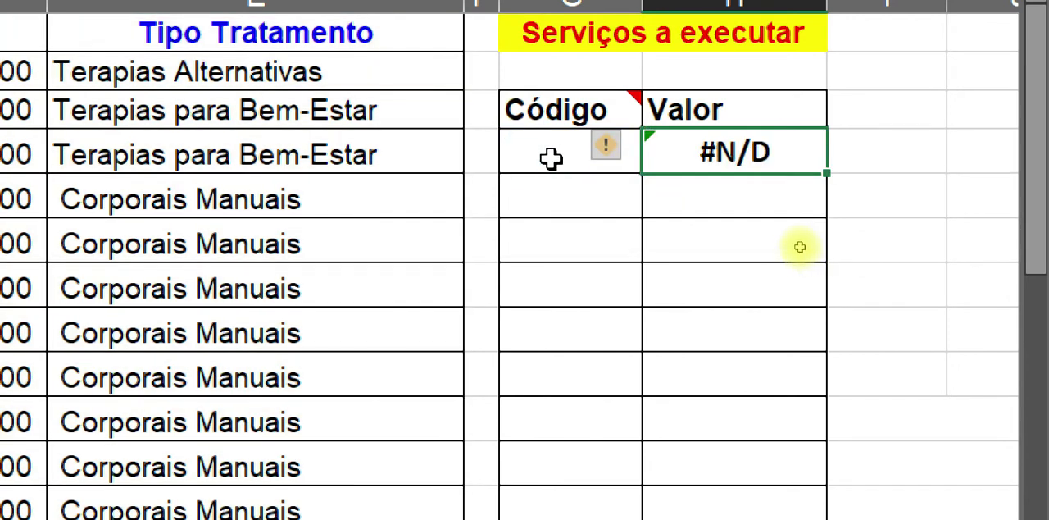
Step: Enter code 20 in the empty Código cell G4
{"action": "left_click", "coordinate": [551, 158]}
{"action": "type", "text": "20"}
{"action": "key", "text": "Return"}
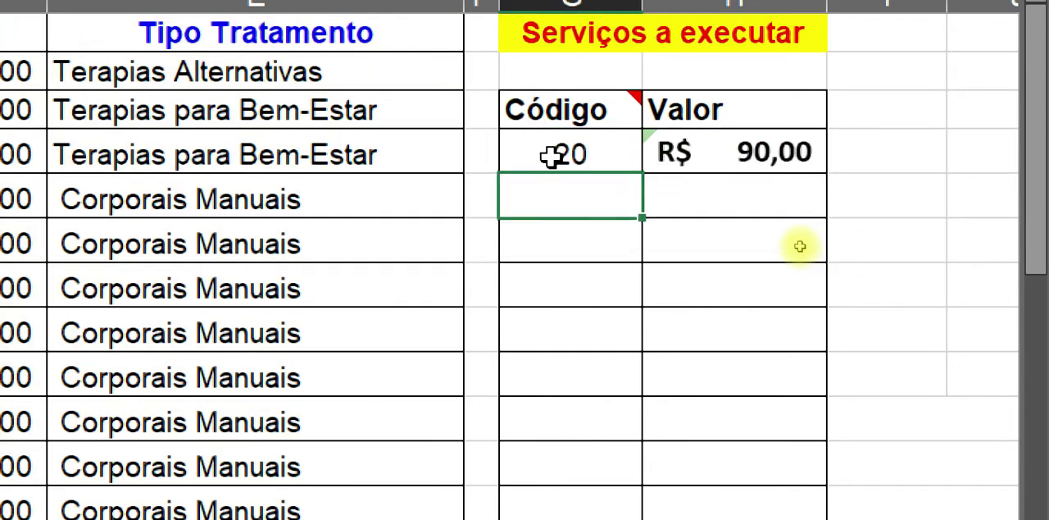
Step: Insert an SE function before the PROCV in H4 with the logical test G4=""
{"action": "left_click", "coordinate": [716, 161]}
{"action": "double_click", "coordinate": [716, 162]}
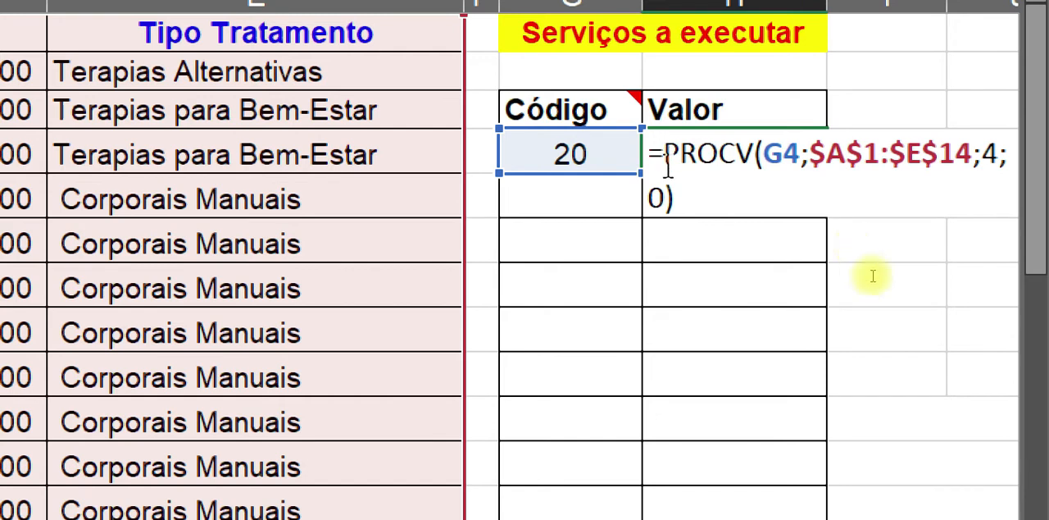
{"action": "type", "text": "se"}
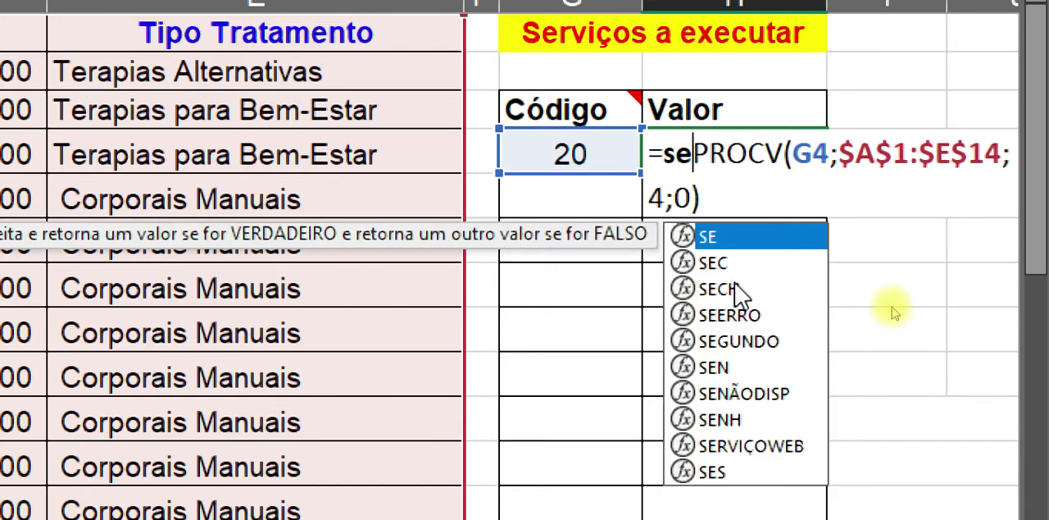
{"action": "double_click", "coordinate": [728, 240]}
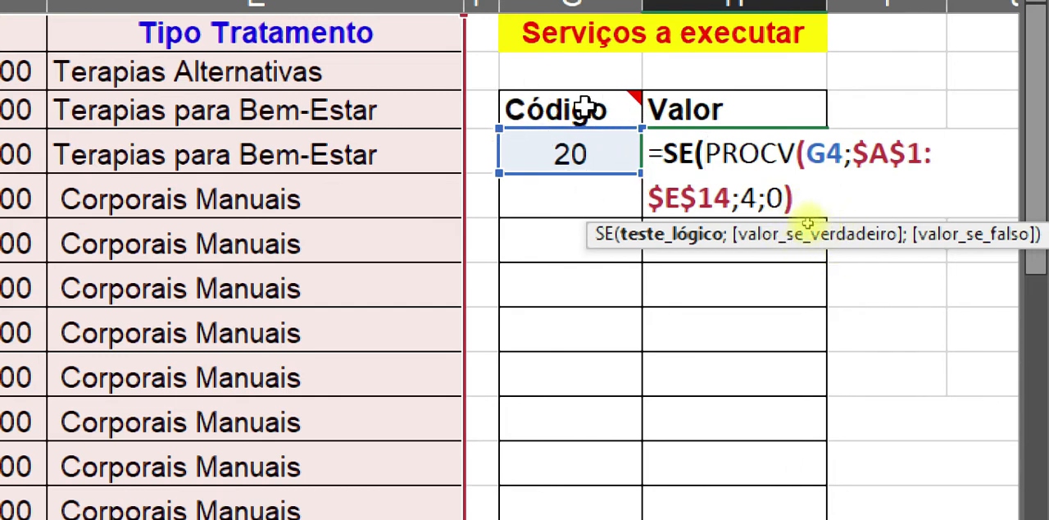
{"action": "left_click", "coordinate": [555, 150]}
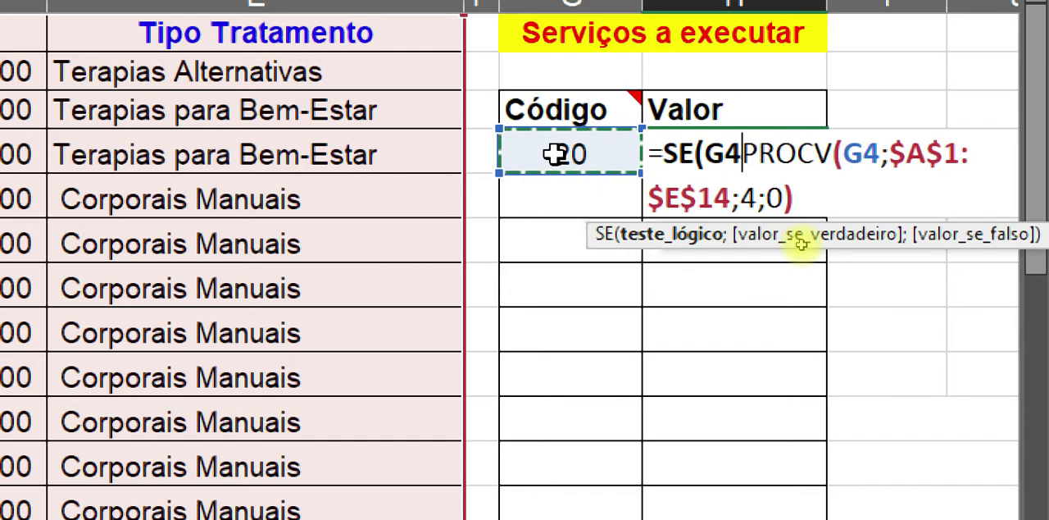
{"action": "type", "text": "=\"\""}
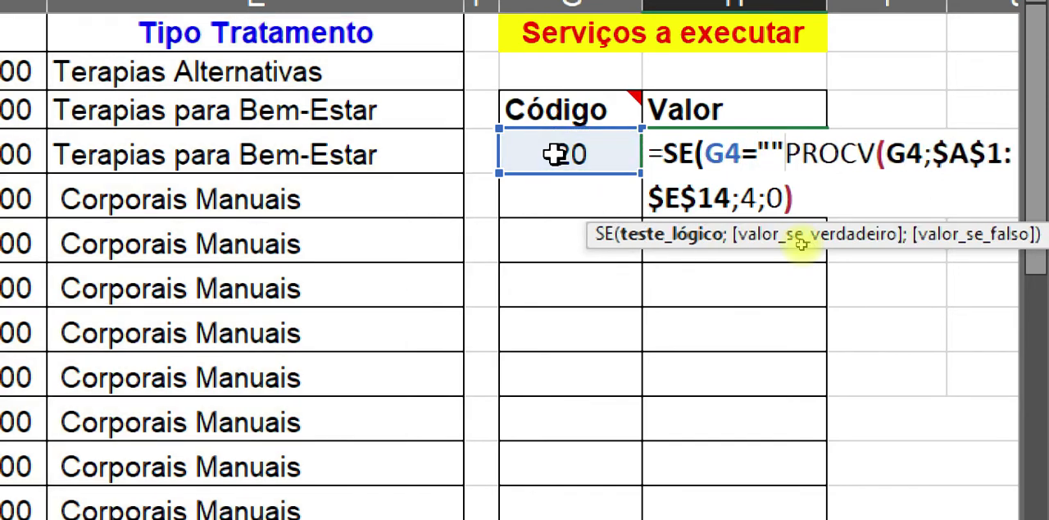
{"action": "type", "text": ";"}
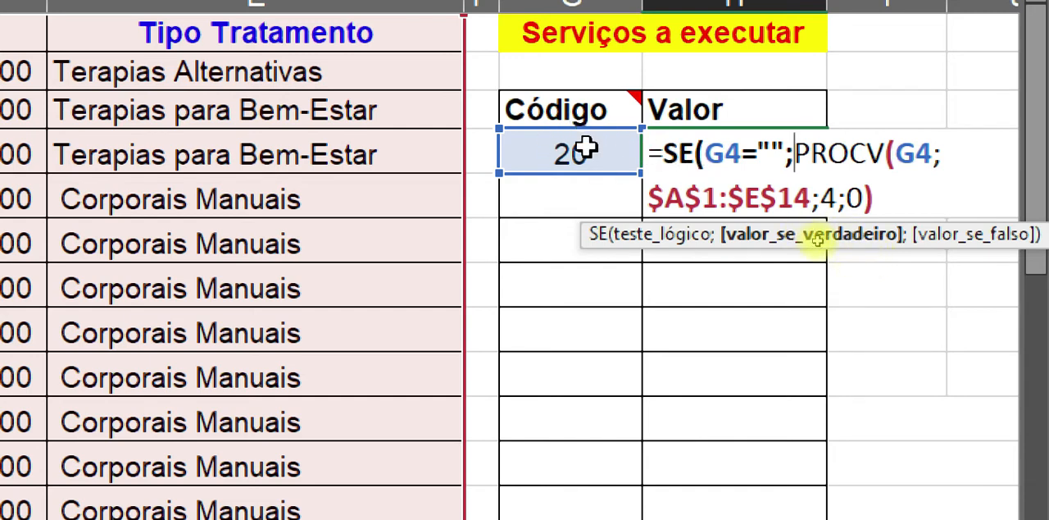
Step: Finish the SE in H4 with "" as the true value and the PROCV as the false value, accepting the suggested closing parenthesis
{"action": "type", "text": "\"\""}
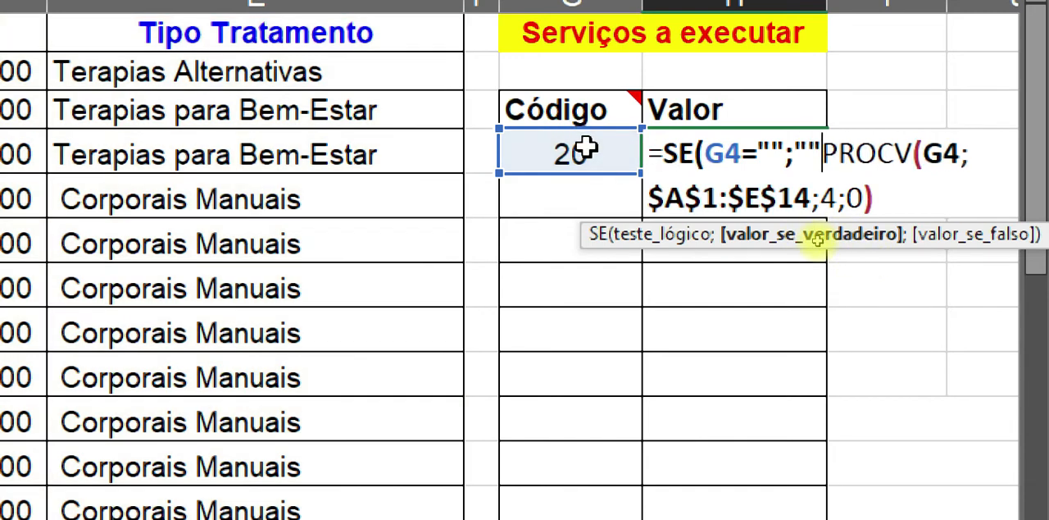
{"action": "type", "text": ";"}
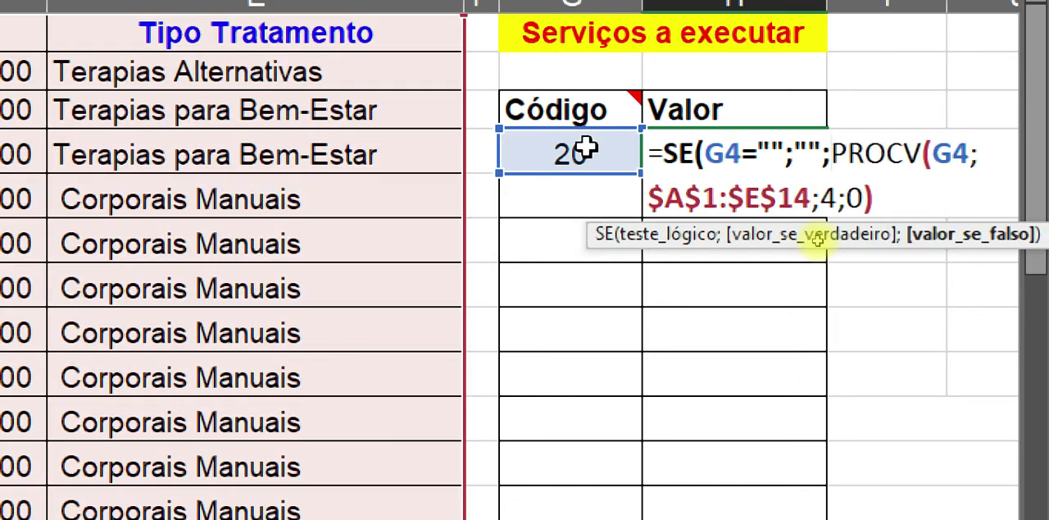
{"action": "left_click_drag", "start_coordinate": [834, 150], "coordinate": [875, 195]}
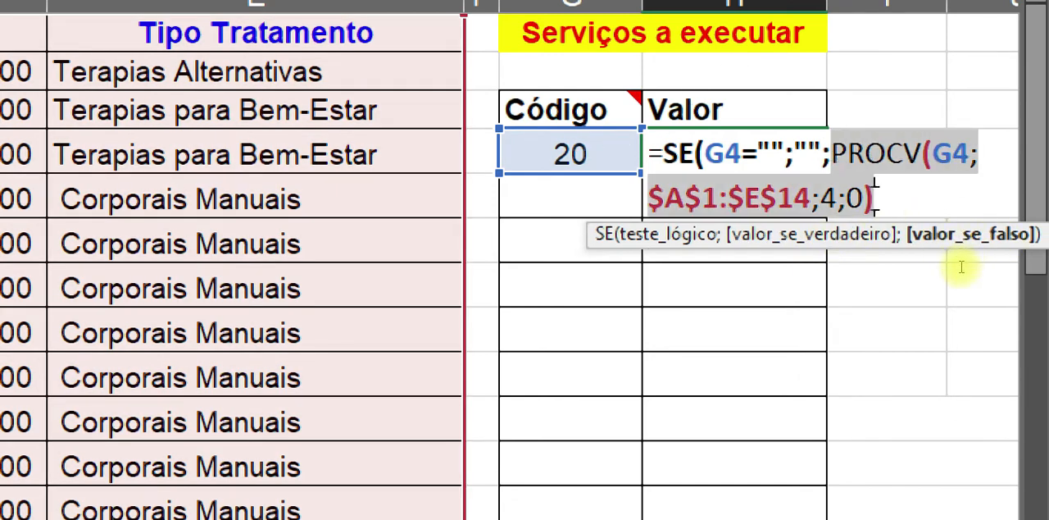
{"action": "left_click", "coordinate": [736, 155]}
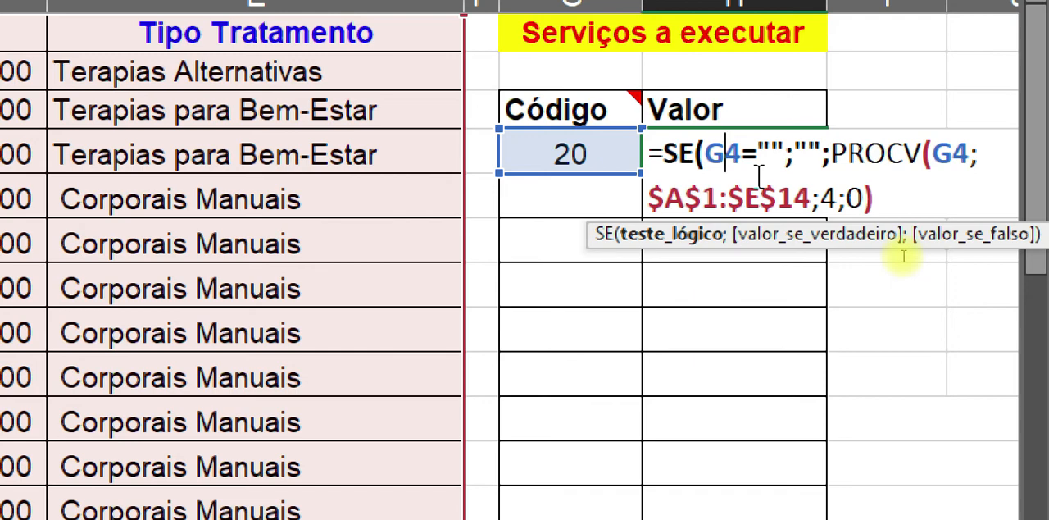
{"action": "key", "text": "Return"}
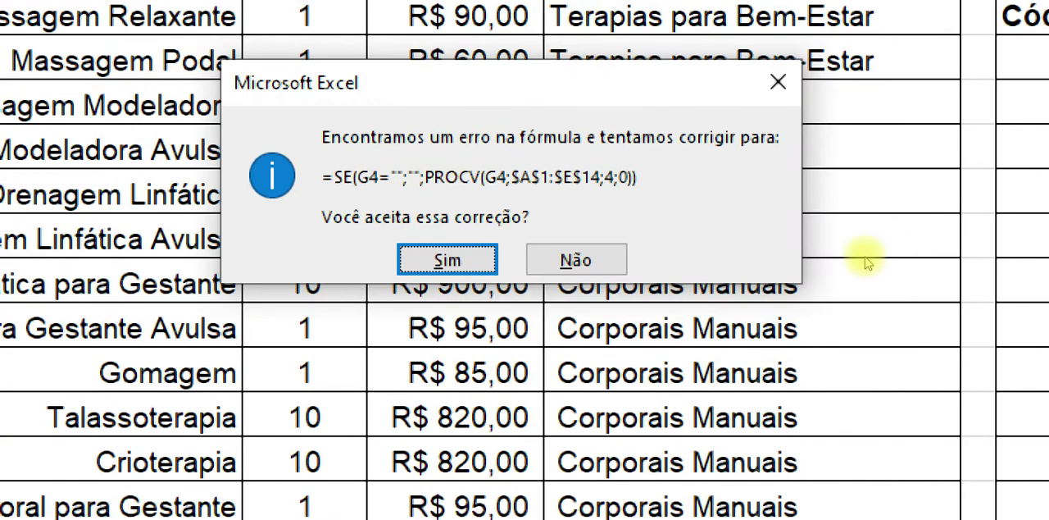
{"action": "left_click", "coordinate": [459, 259]}
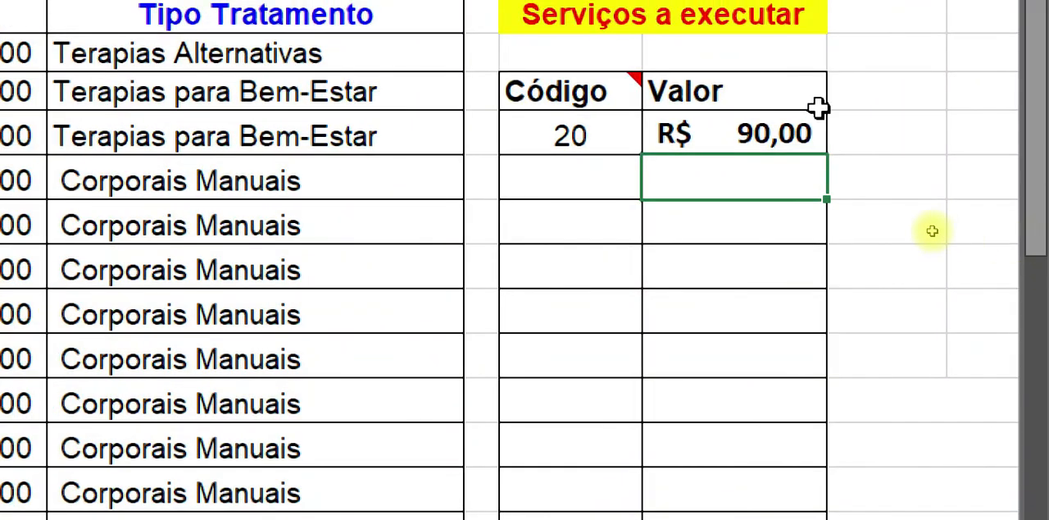
Step: Clear the code in G4 to test the H4 formula with an empty code cell
{"action": "left_click", "coordinate": [574, 138]}
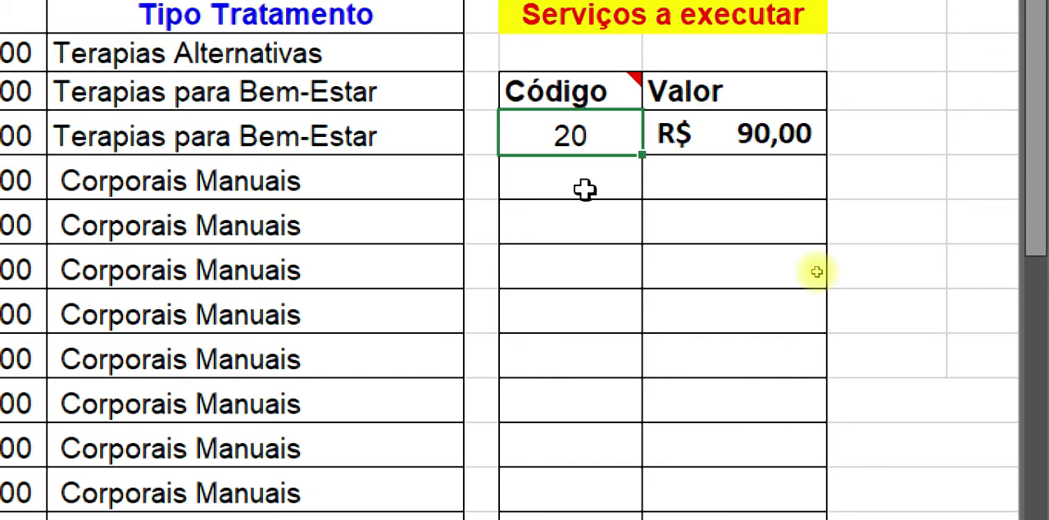
{"action": "left_click", "coordinate": [775, 135]}
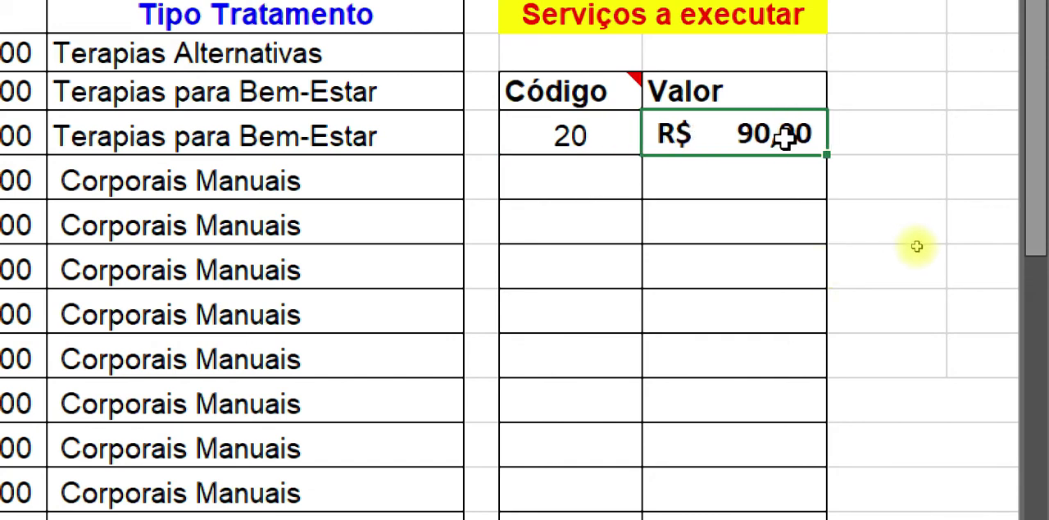
{"action": "left_click", "coordinate": [571, 135]}
{"action": "key", "text": "Delete"}
{"action": "left_click", "coordinate": [736, 126]}
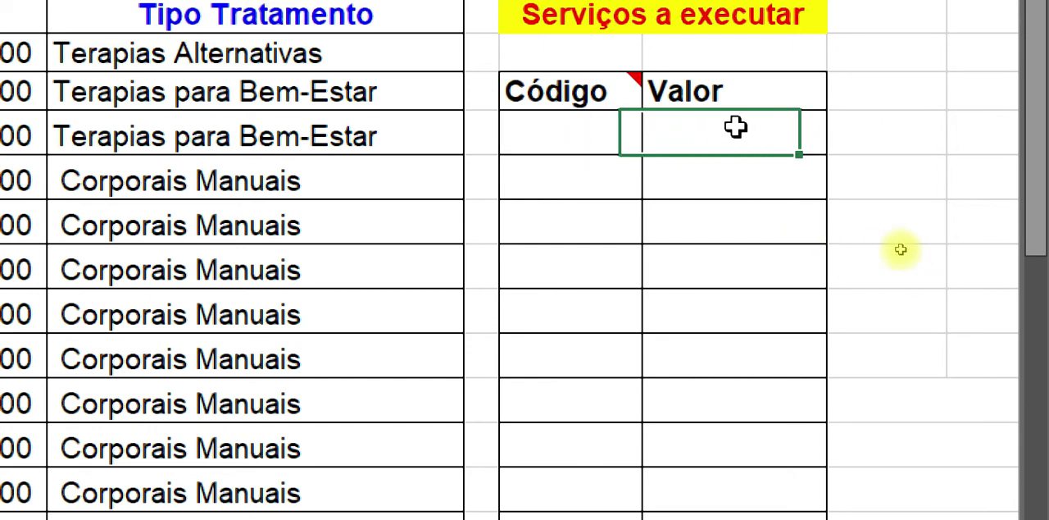
Step: Test the H4 lookup by entering code 10 in G4 and clearing it again
{"action": "left_click", "coordinate": [576, 145]}
{"action": "type", "text": "10"}
{"action": "key", "text": "Return"}
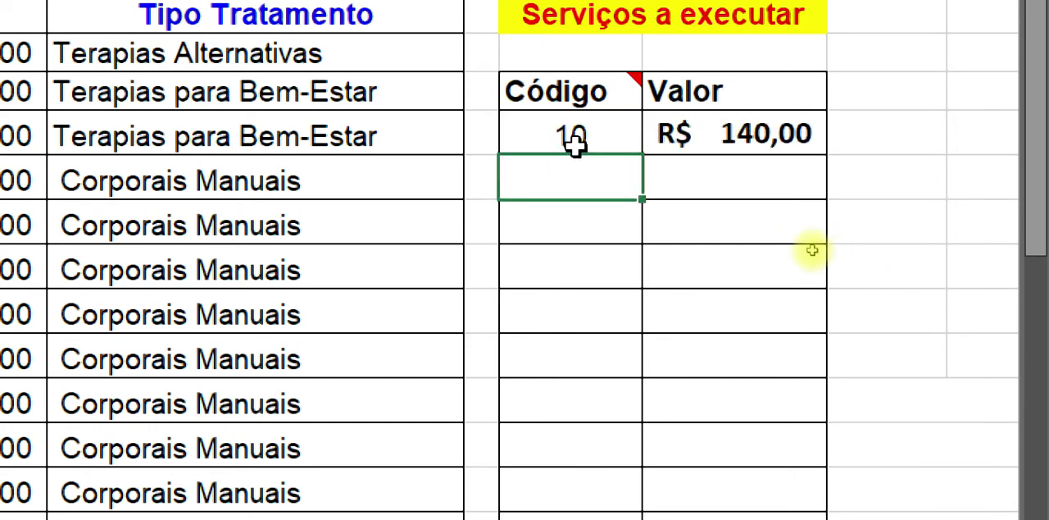
{"action": "left_click", "coordinate": [575, 145]}
{"action": "key", "text": "Delete"}
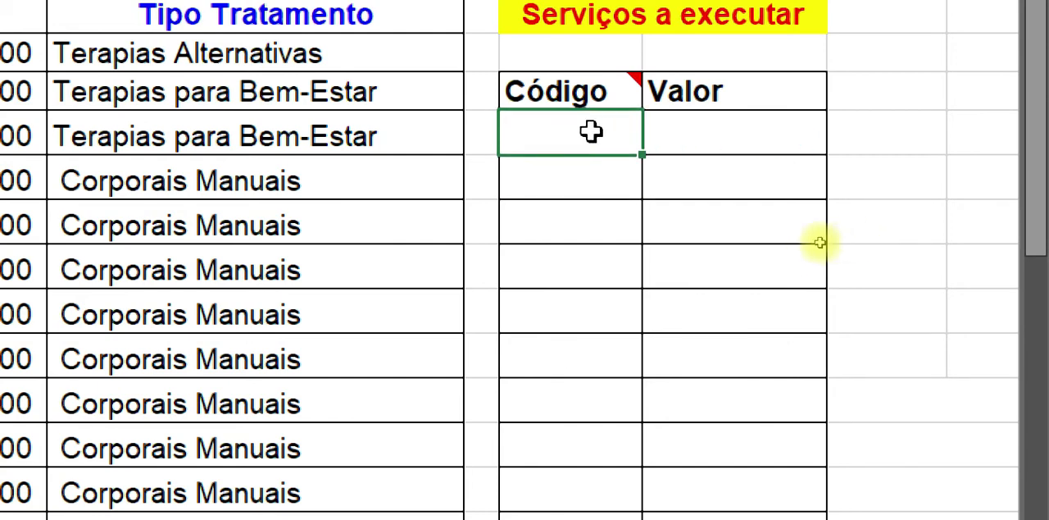
Step: Enter code 10 in G4 and fill the H4 formula down the Valor column
{"action": "type", "text": "10"}
{"action": "key", "text": "Return"}
{"action": "left_click", "coordinate": [712, 133]}
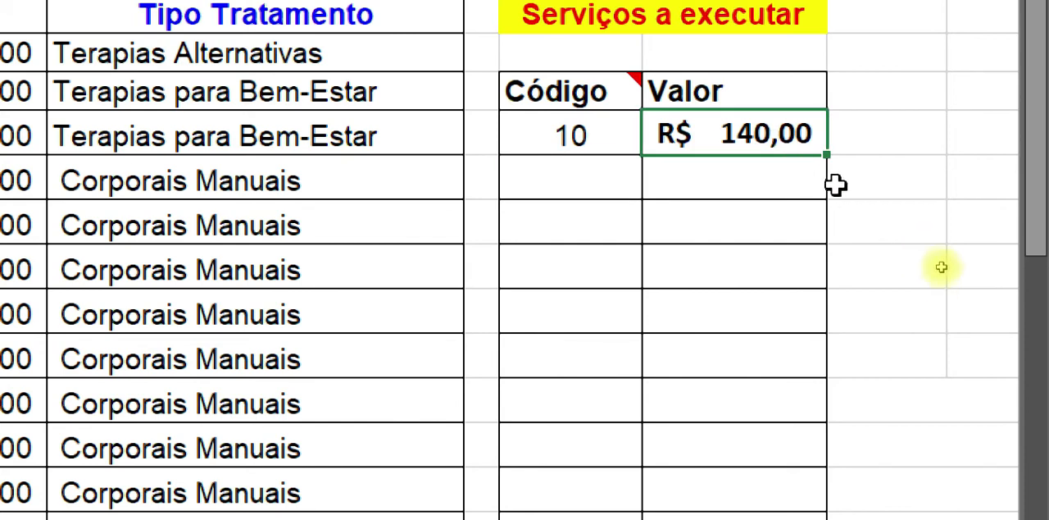
{"action": "left_click_drag", "start_coordinate": [825, 153], "coordinate": [804, 387]}
{"action": "left_click", "coordinate": [726, 144]}
{"action": "left_click", "coordinate": [727, 116]}
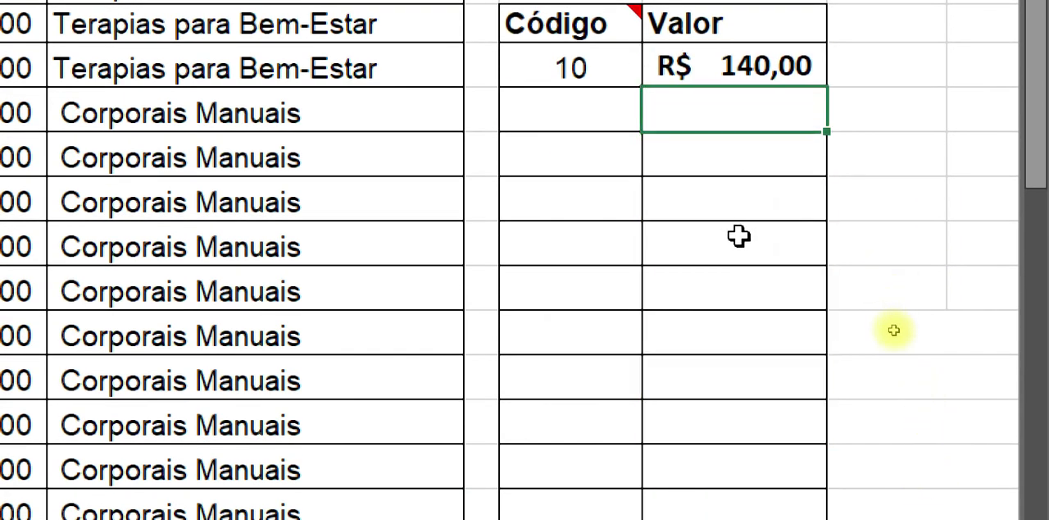
{"action": "left_click", "coordinate": [731, 161]}
{"action": "left_click", "coordinate": [736, 203]}
{"action": "left_click", "coordinate": [755, 284]}
{"action": "left_click", "coordinate": [769, 374]}
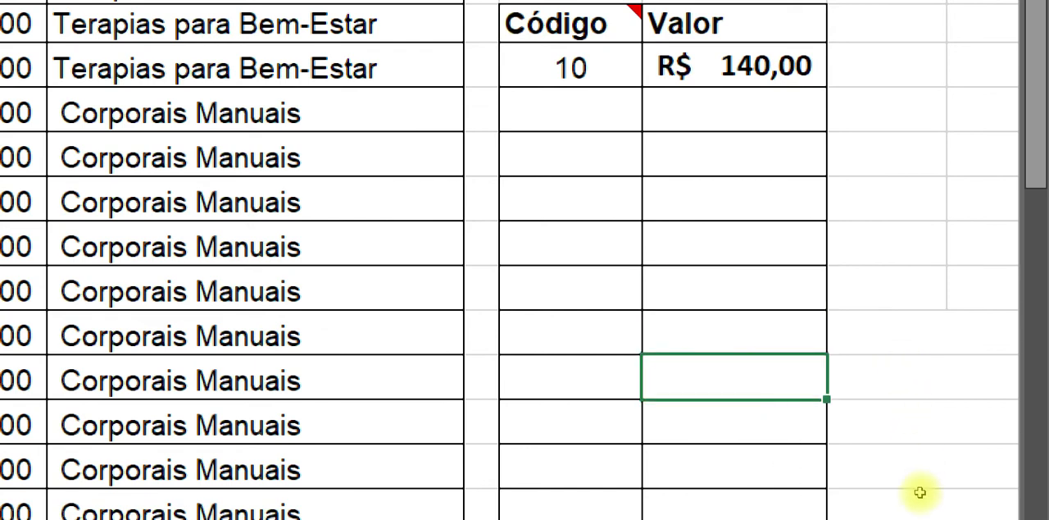
{"action": "left_click", "coordinate": [783, 516]}
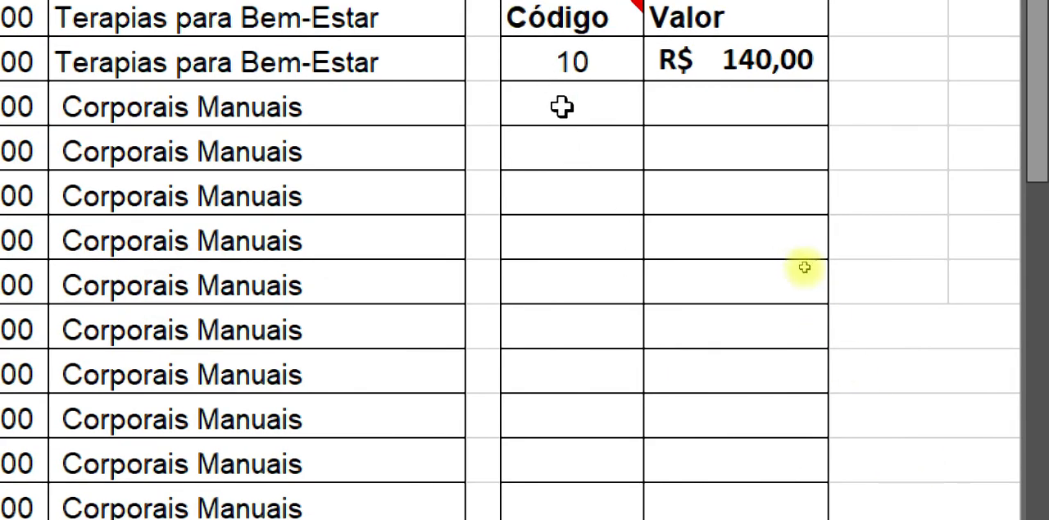
Step: Enter the codes 20, 39 and 35 in the Código cells G5 to G7
{"action": "left_click", "coordinate": [563, 110]}
{"action": "type", "text": "20"}
{"action": "key", "text": "Return"}
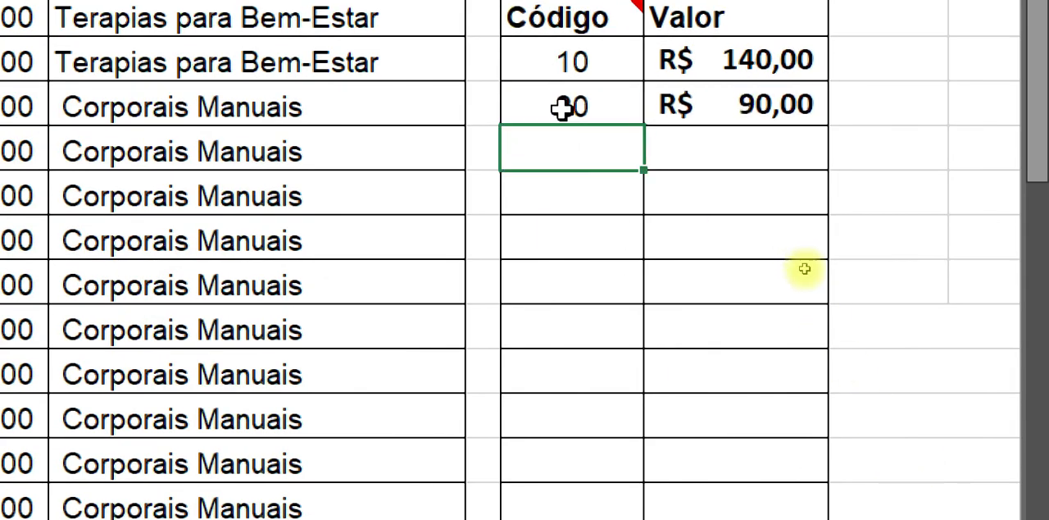
{"action": "type", "text": "39"}
{"action": "key", "text": "Return"}
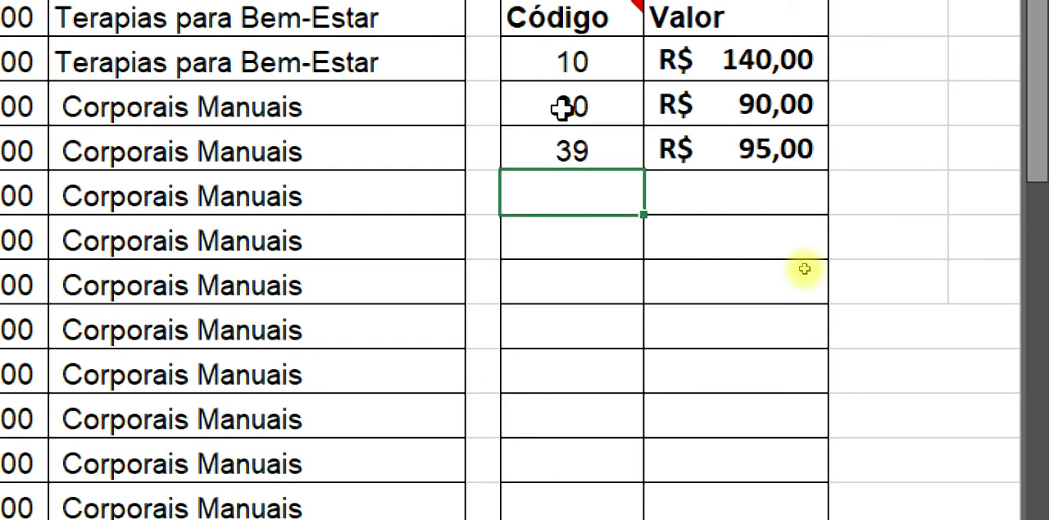
{"action": "type", "text": "35"}
{"action": "key", "text": "Return"}
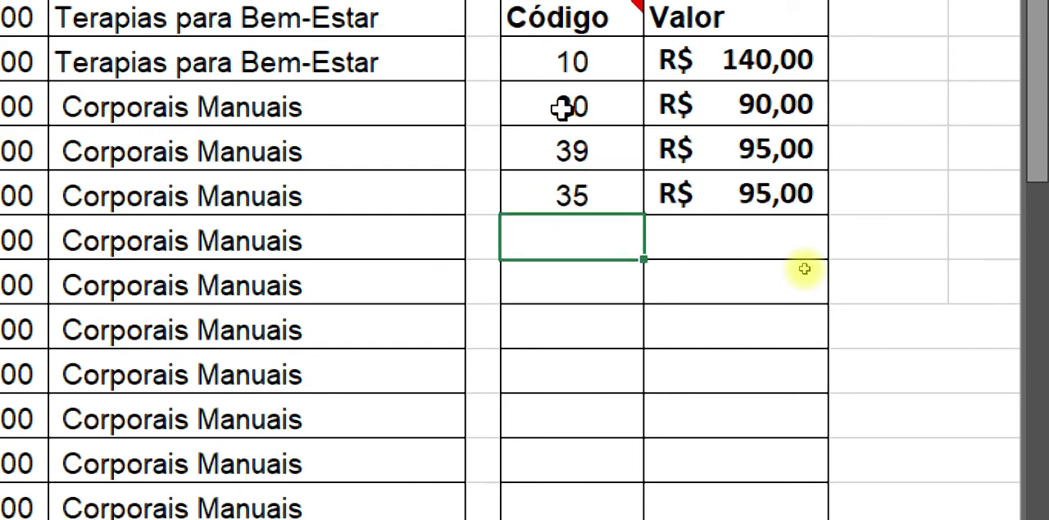
Step: Try code 40 in G8 and compare it with the codes listed in column A
{"action": "type", "text": "40"}
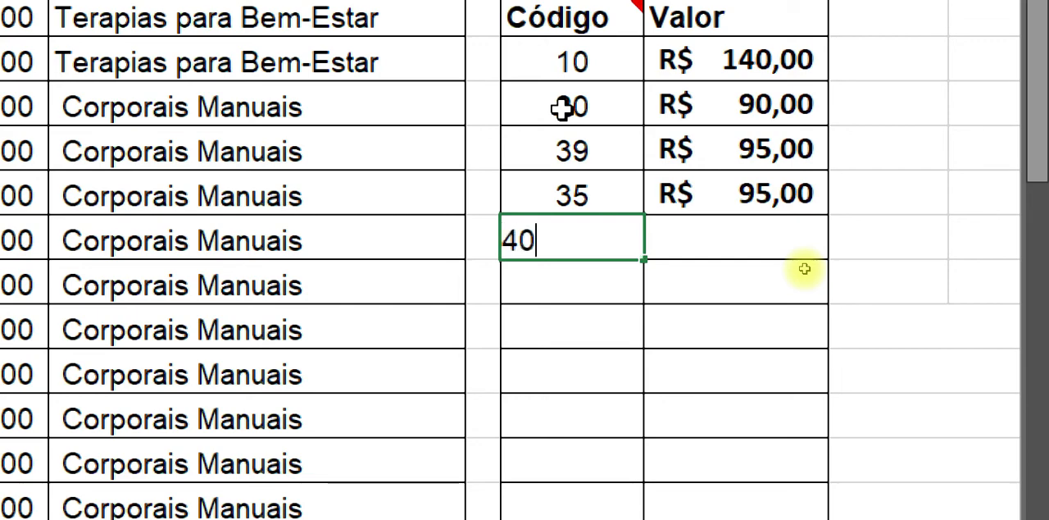
{"action": "key", "text": "Return"}
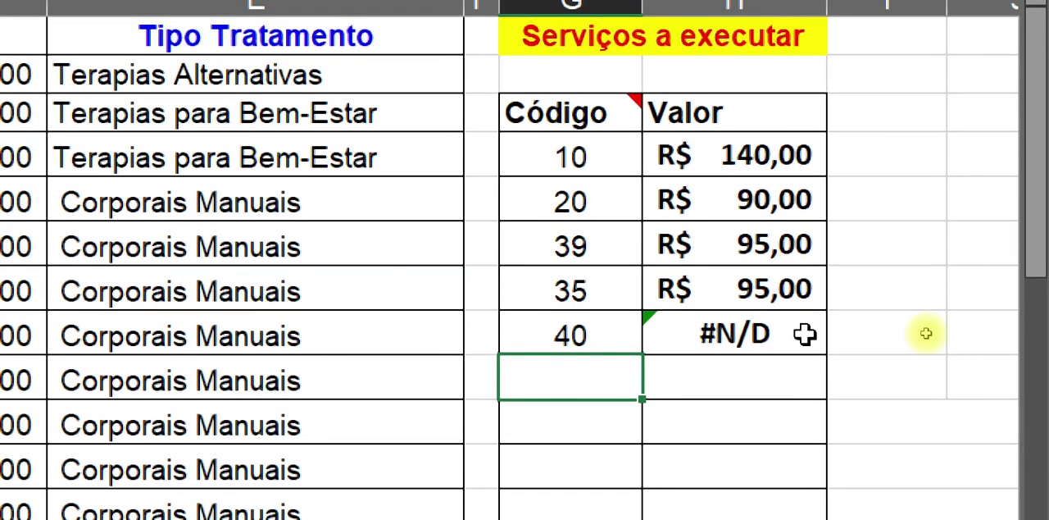
{"action": "left_click", "coordinate": [807, 241]}
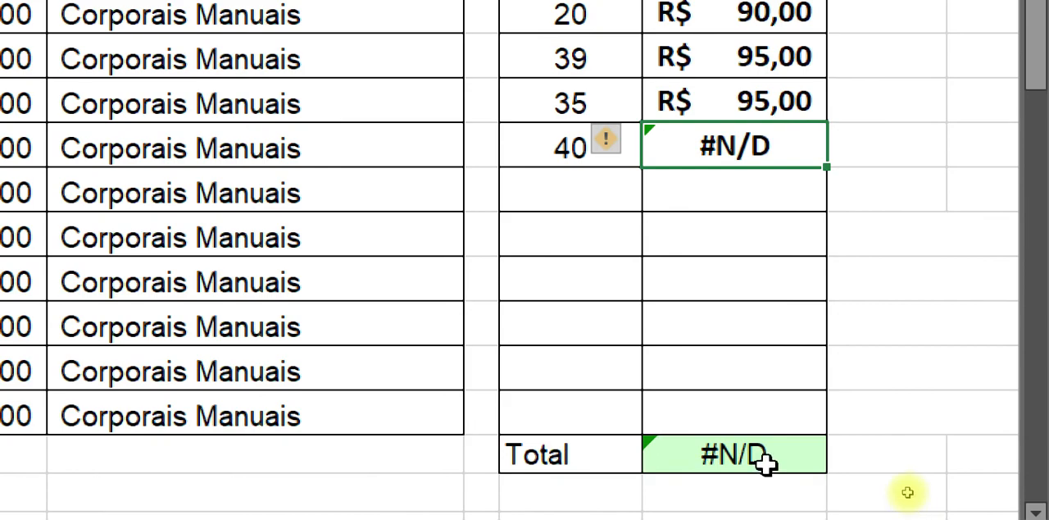
{"action": "left_click", "coordinate": [765, 458]}
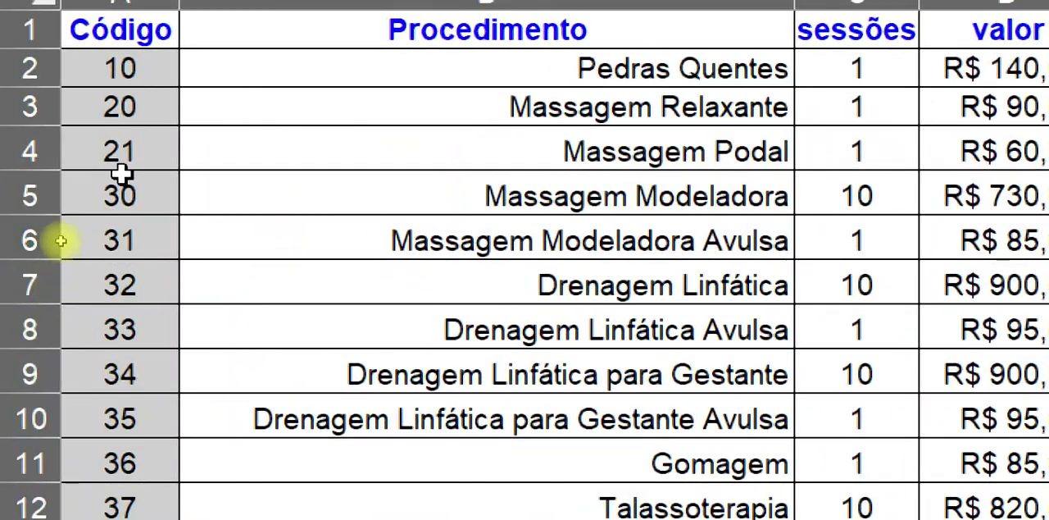
{"action": "left_click", "coordinate": [121, 109]}
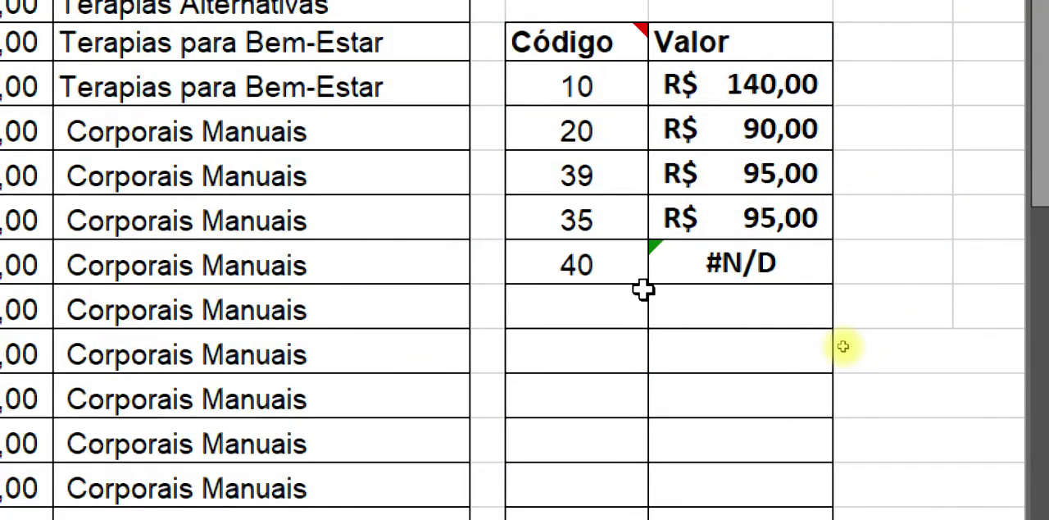
Step: Replace the code in G8 with 36
{"action": "left_click", "coordinate": [598, 273]}
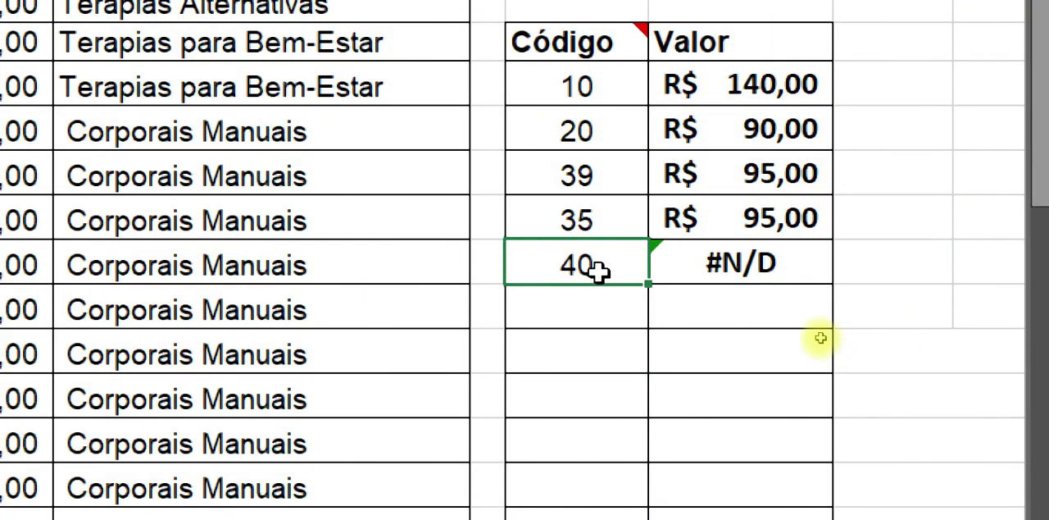
{"action": "type", "text": "36"}
{"action": "key", "text": "Return"}
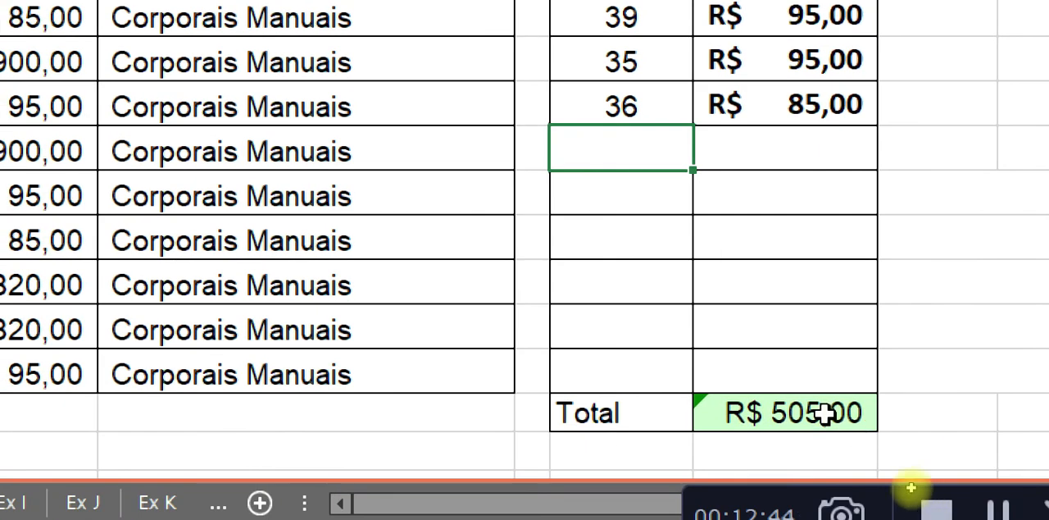
{"action": "left_click", "coordinate": [776, 418]}
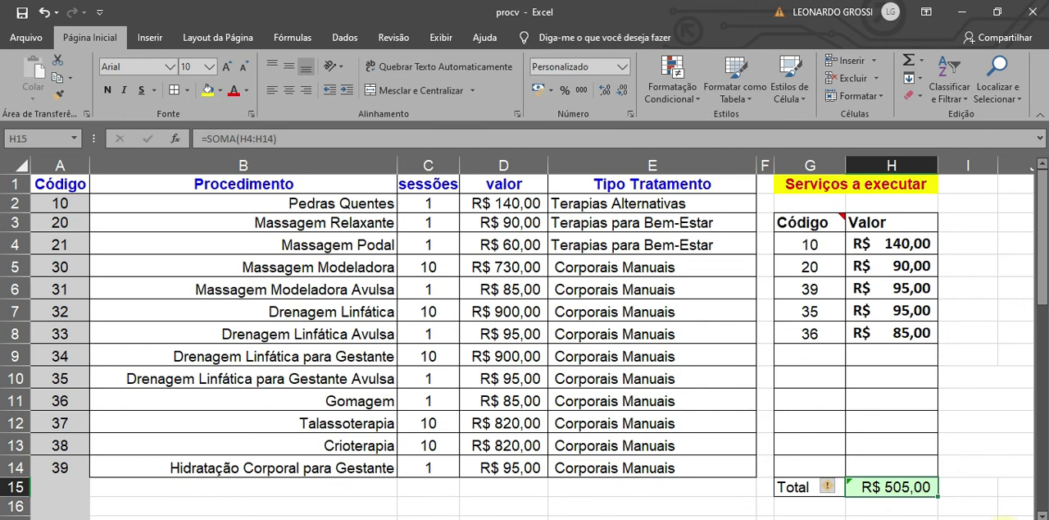
Step: Inspect the SOMA formula in H15 and the lookup formula in H9 without changing them, and check the codes in column A
{"action": "double_click", "coordinate": [900, 487]}
{"action": "key", "text": "ctrl+Return"}
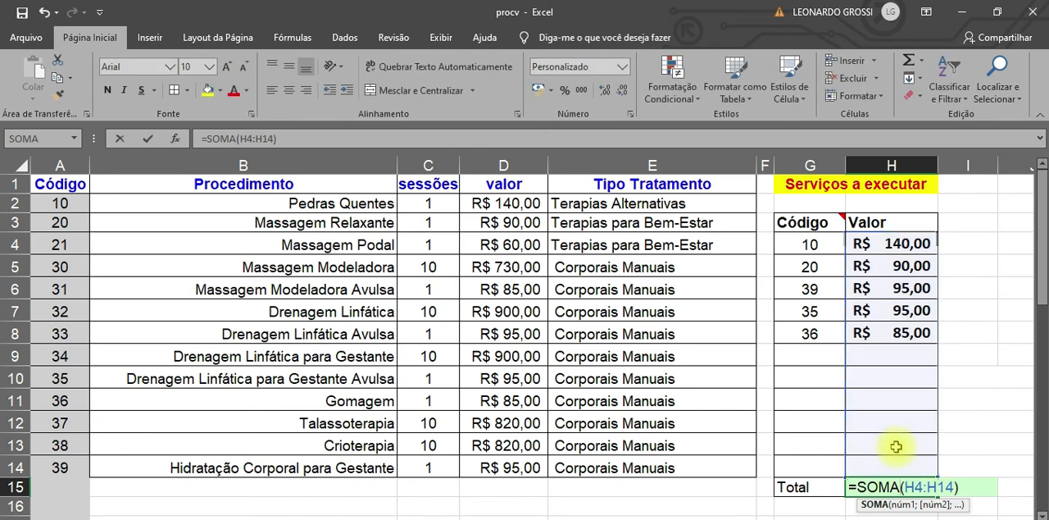
{"action": "left_click", "coordinate": [889, 359]}
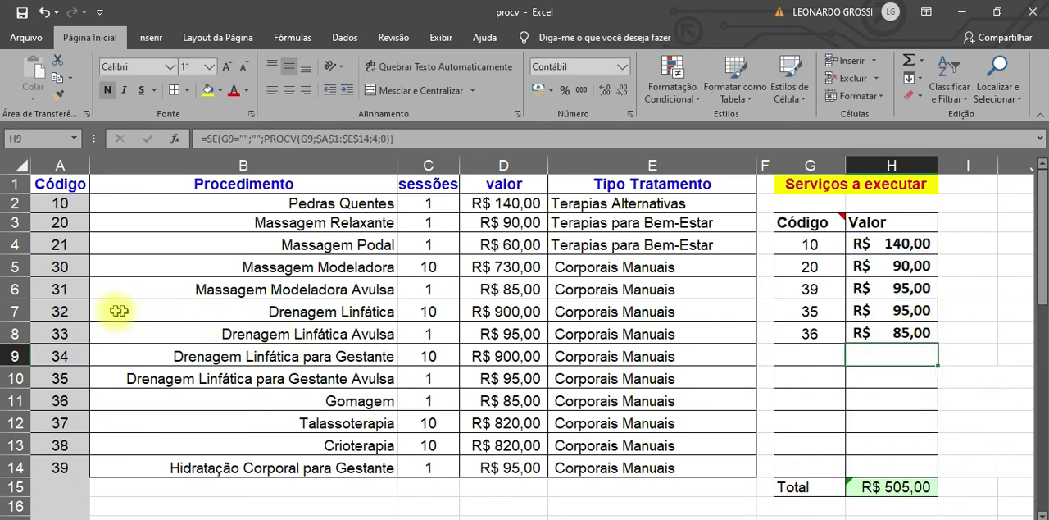
{"action": "left_click", "coordinate": [59, 311]}
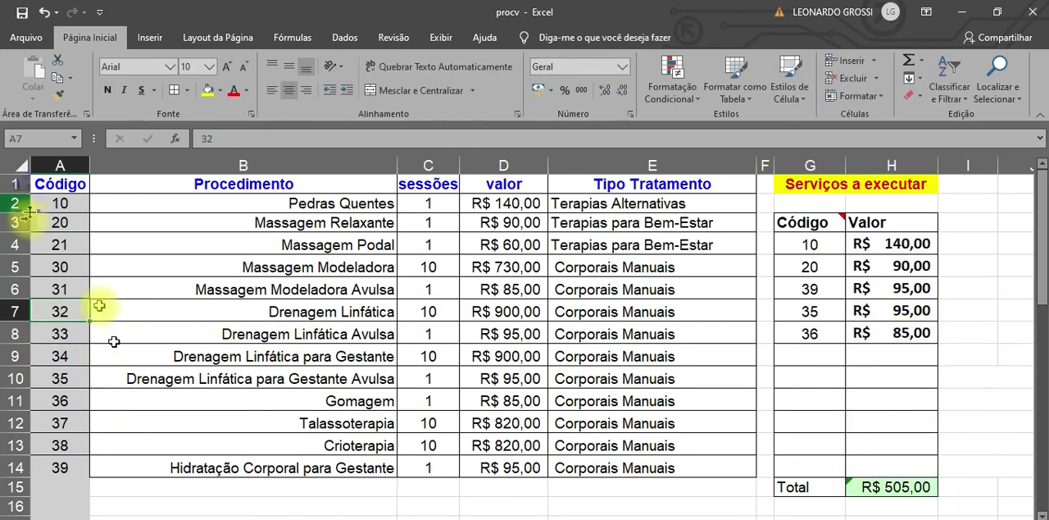
{"action": "left_click", "coordinate": [73, 448]}
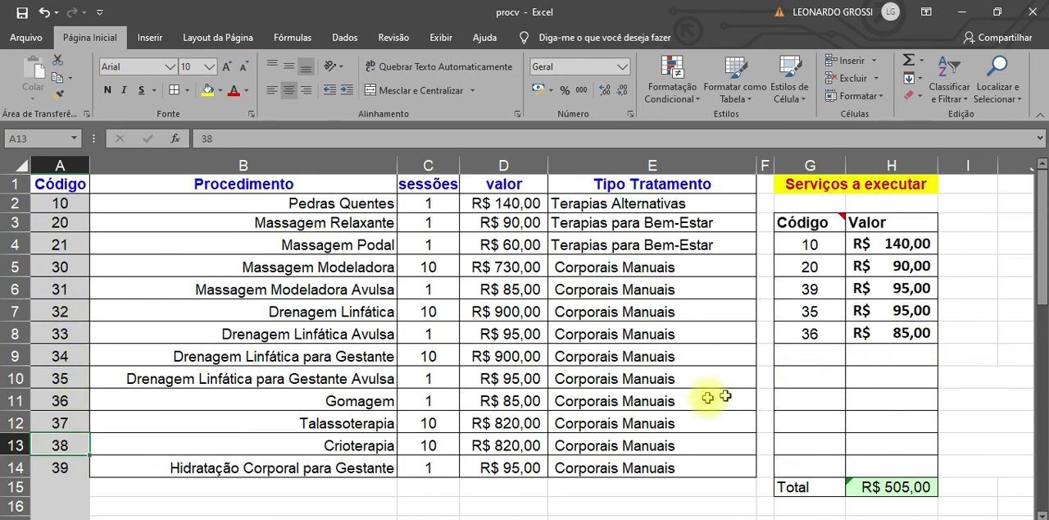